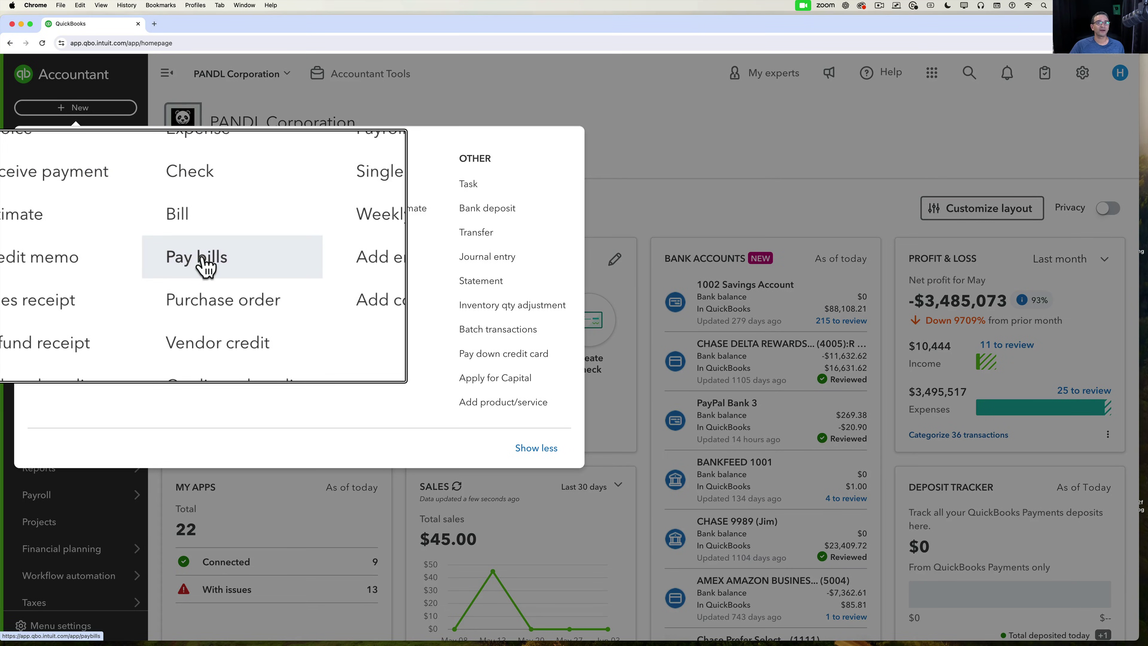
Schedule a $550.00 payment for the Candy Bar bill from Pay bills.
click(159, 260)
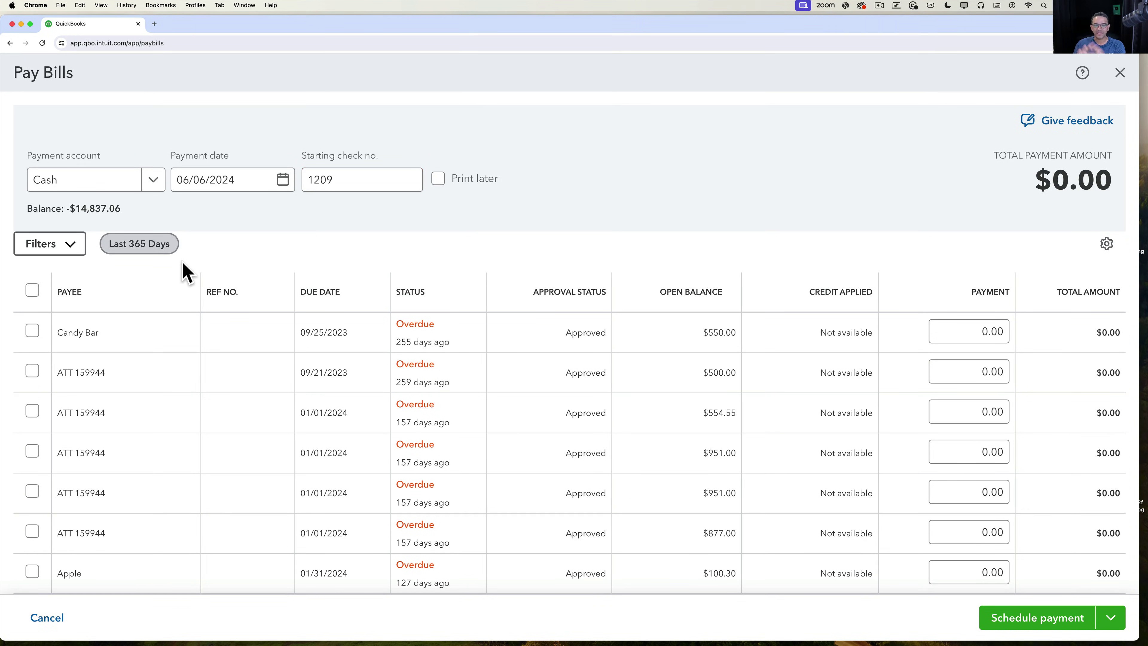
click(32, 333)
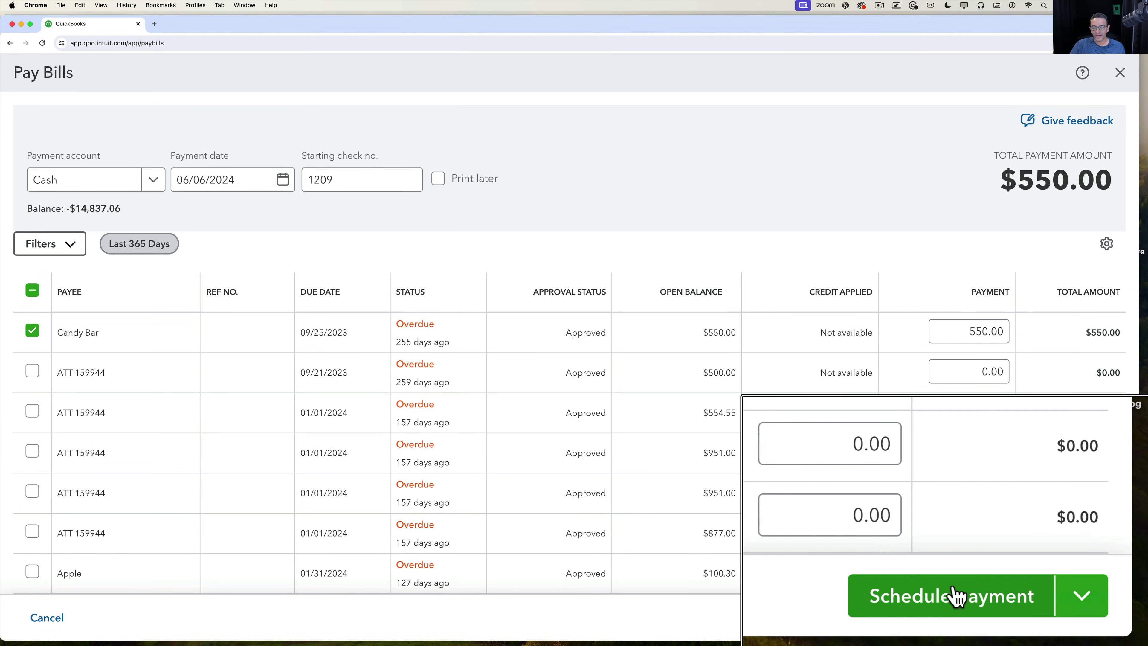
click(1099, 614)
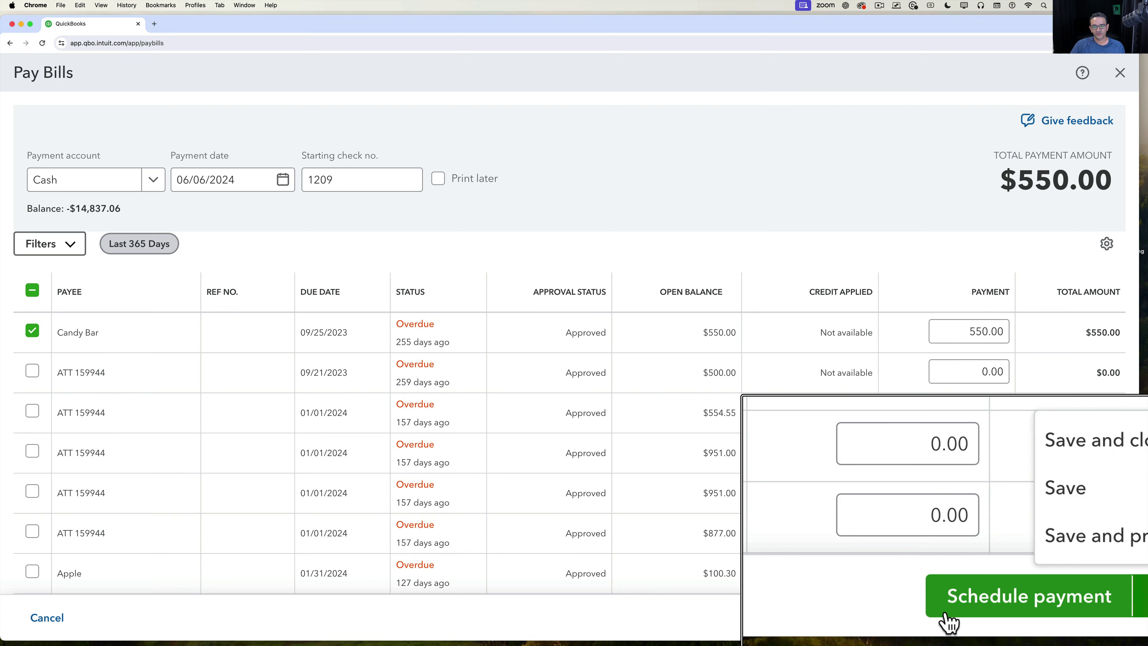
click(1047, 622)
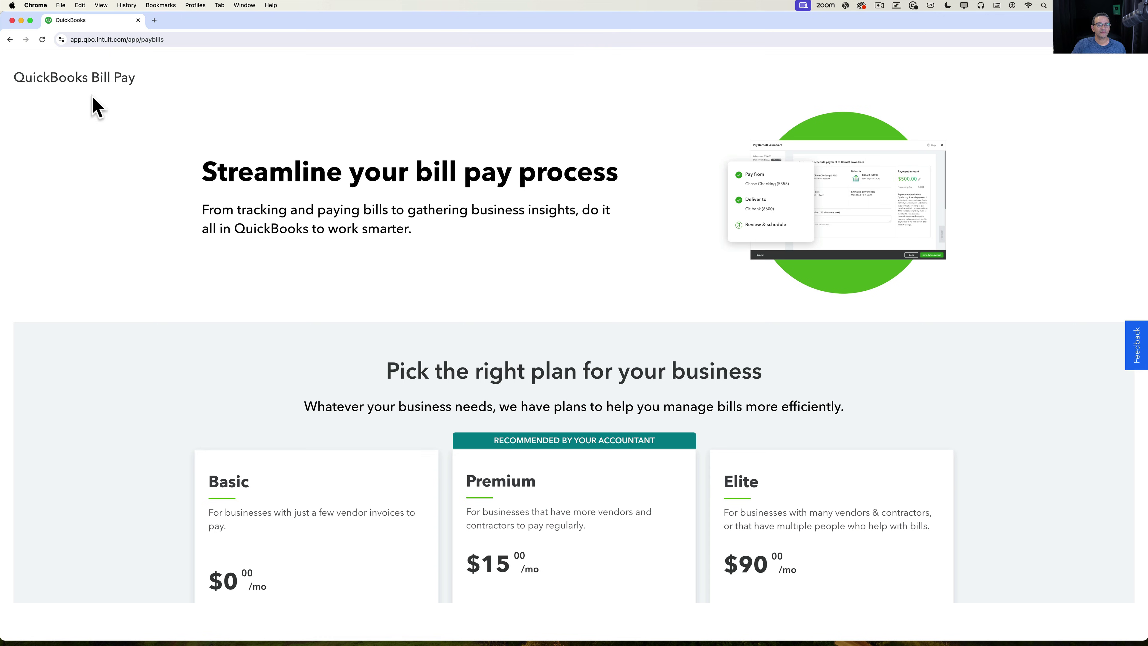
scroll(389, 205, down, 3)
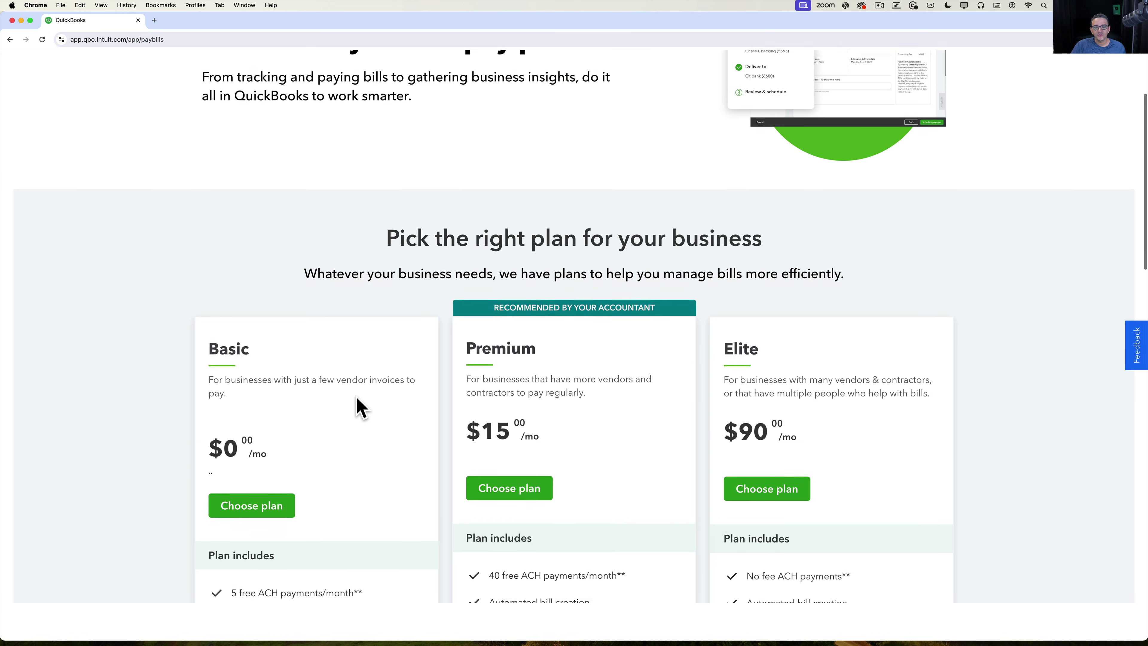
scroll(359, 405, down, 3)
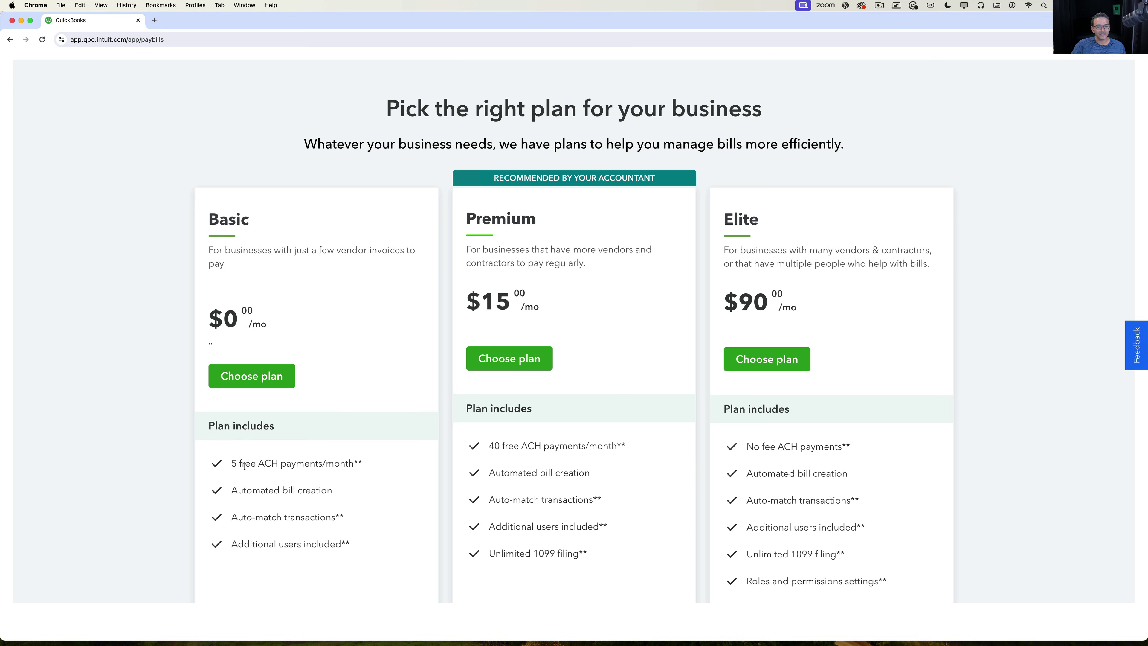
drag(231, 464, 367, 465)
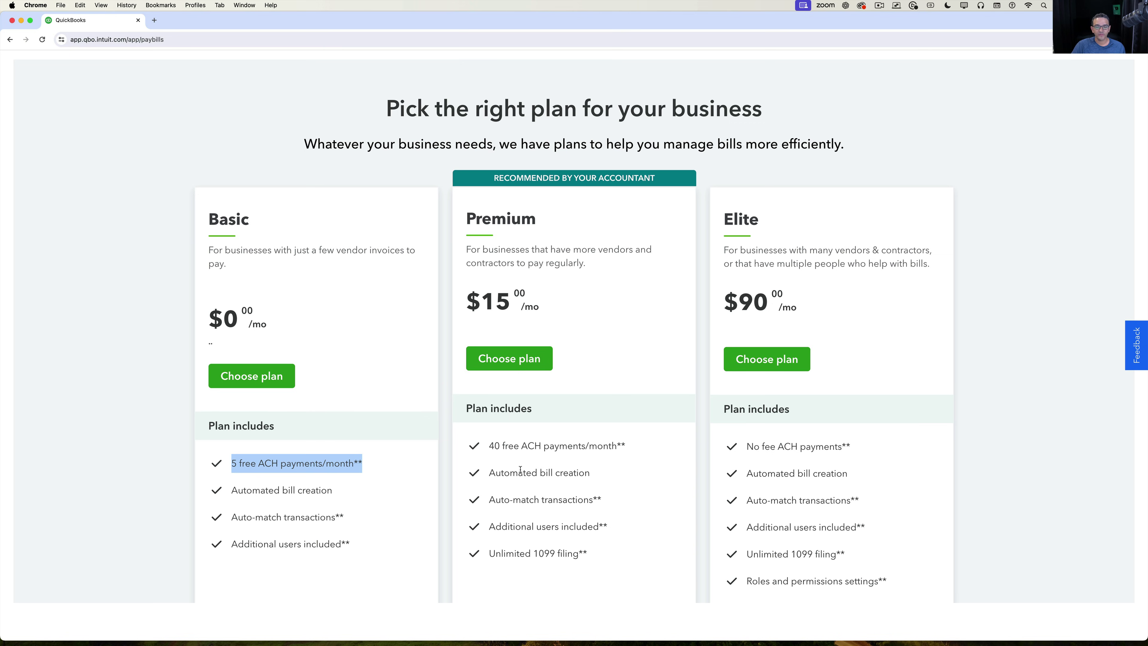
click(538, 464)
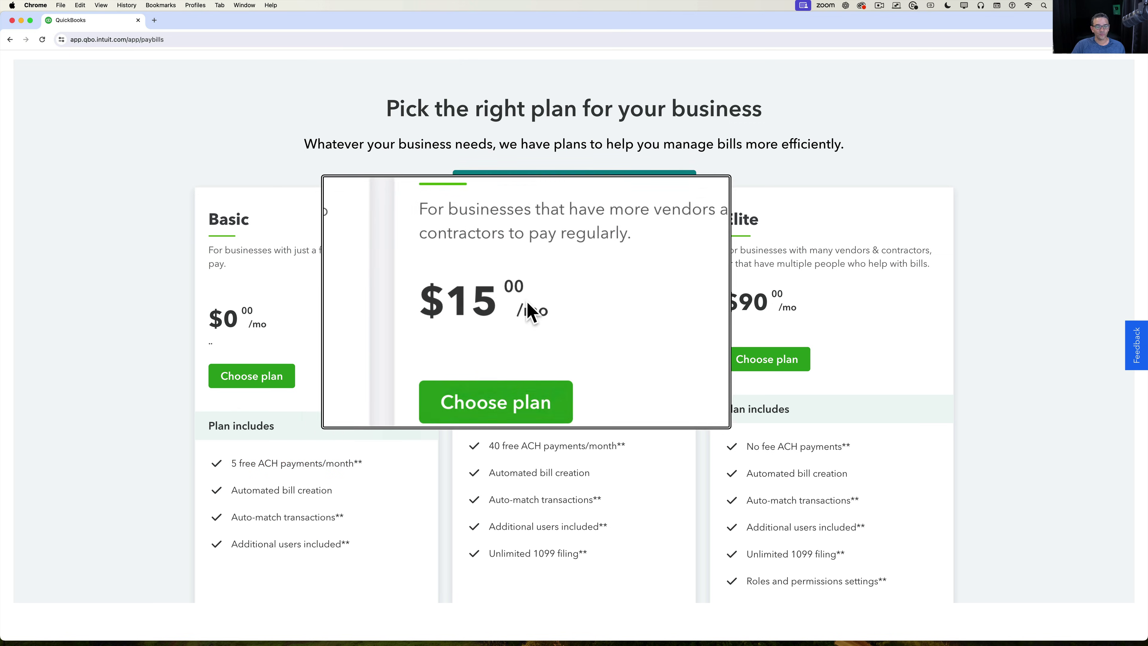
key(Escape)
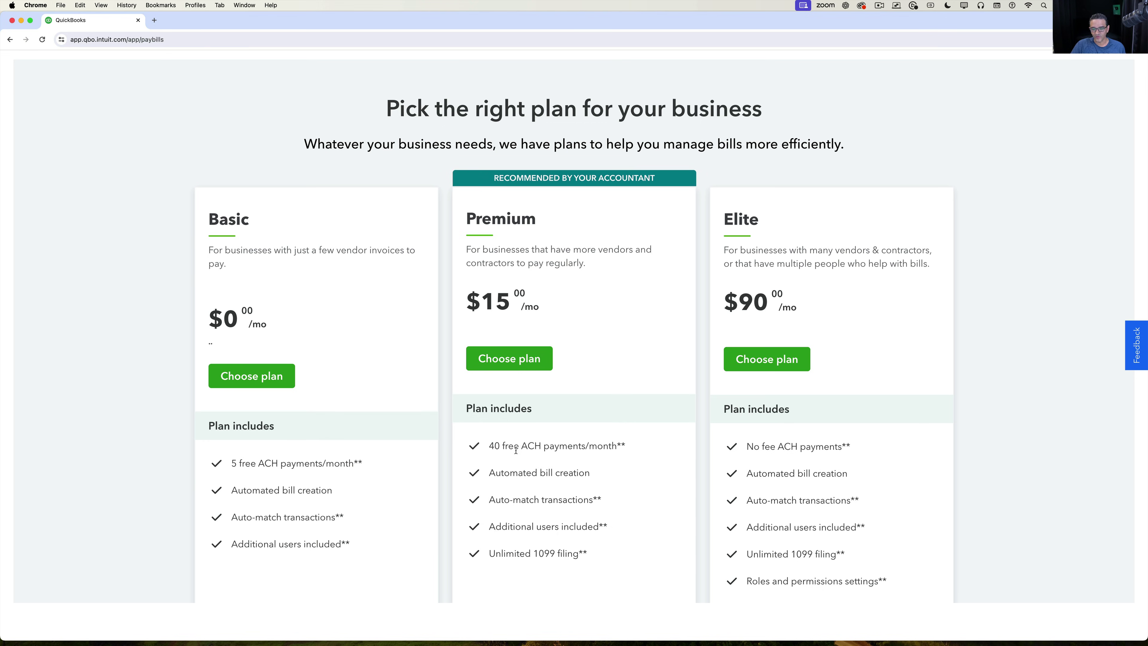
drag(491, 446, 619, 446)
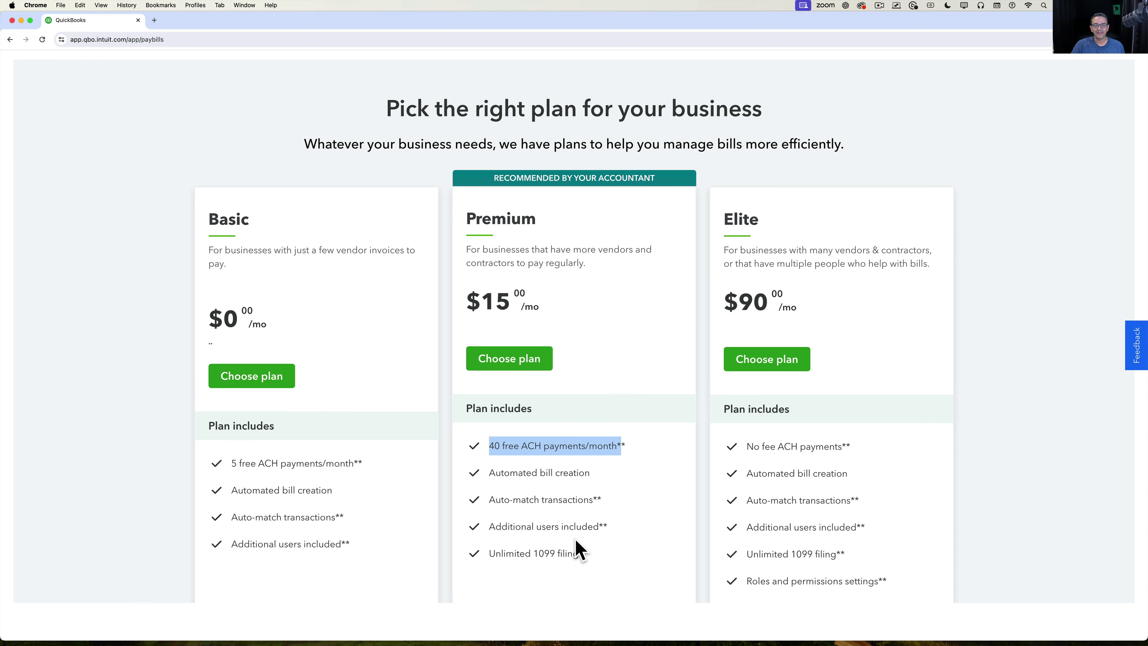
drag(605, 554, 492, 555)
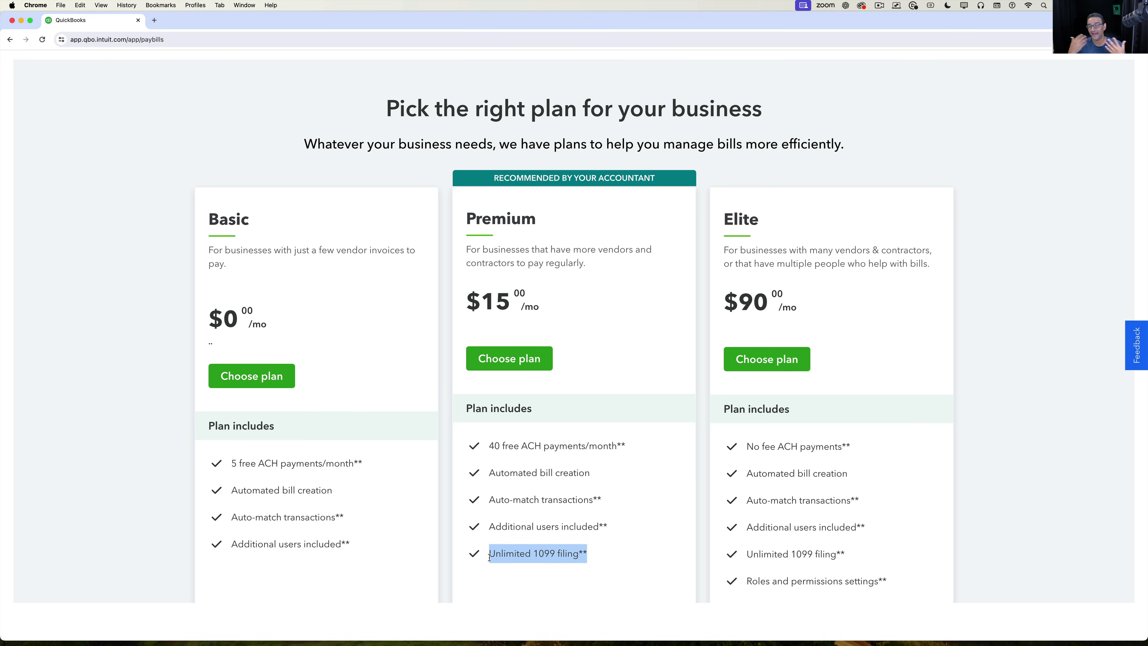
key(alt+super+8)
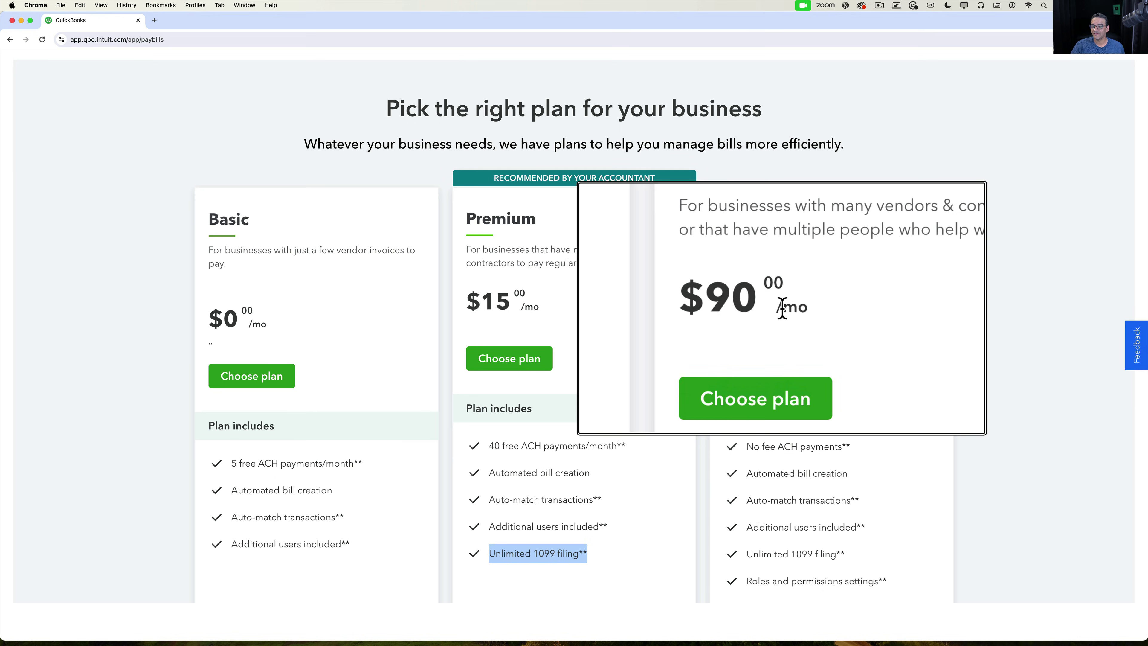
key(alt+super+8)
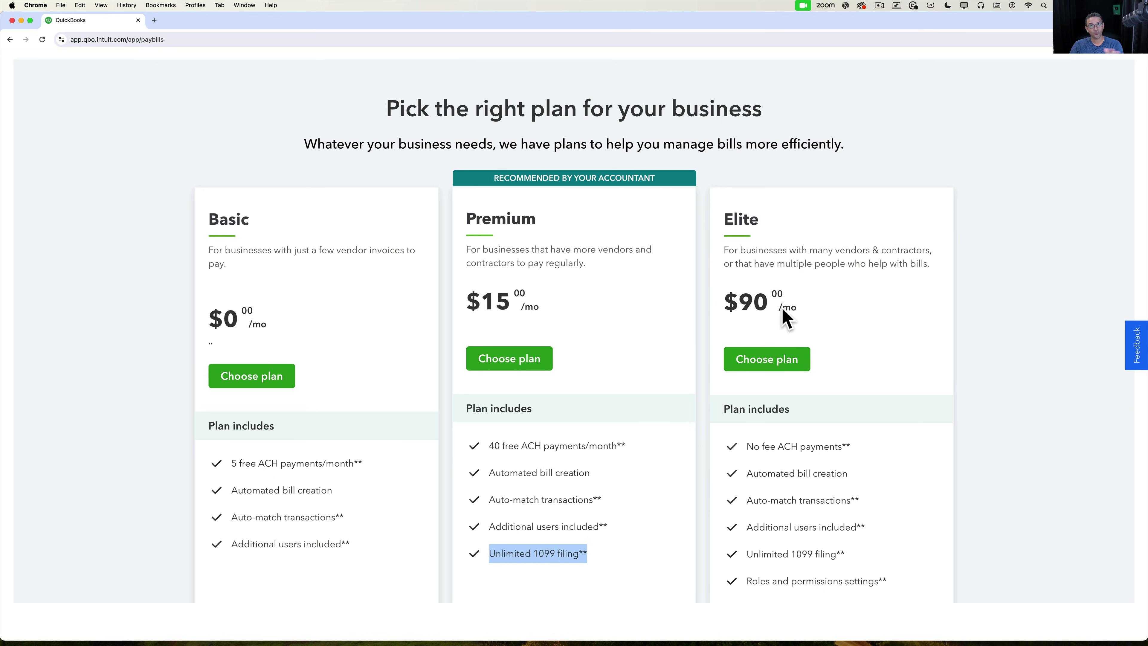
click(748, 449)
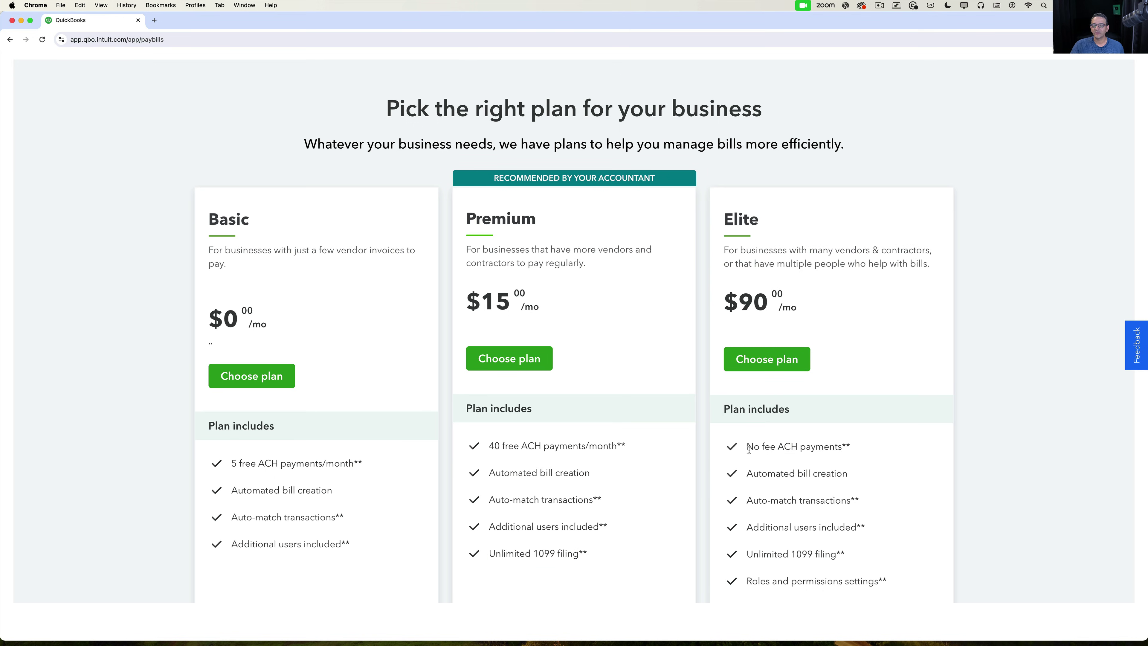
triple_click(757, 447)
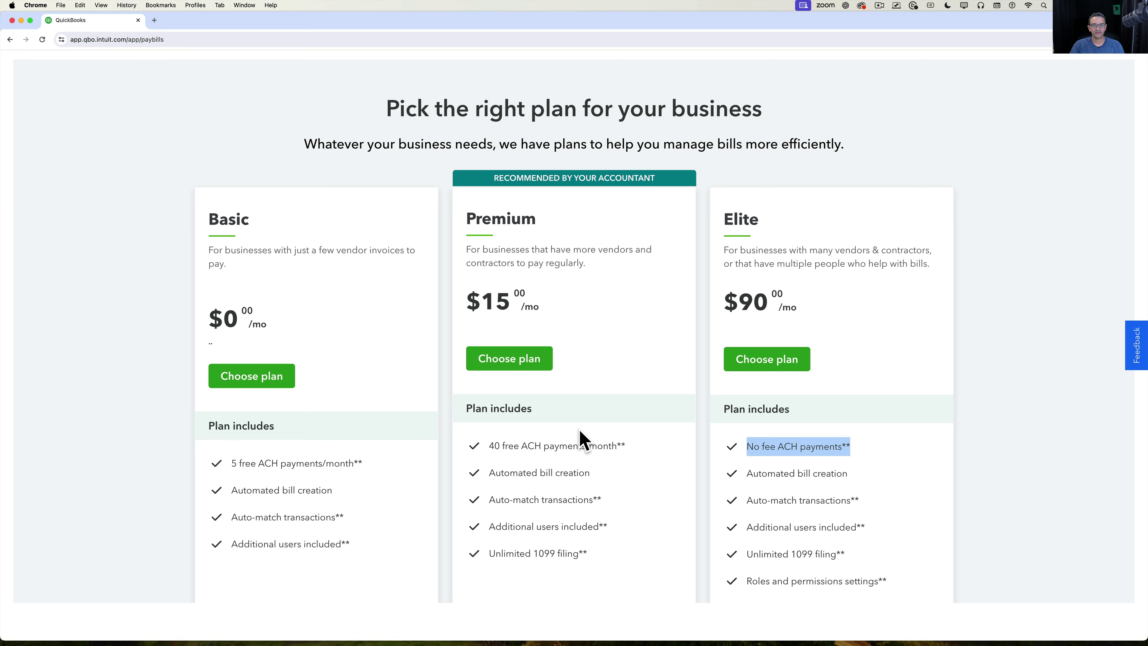
drag(489, 447, 517, 448)
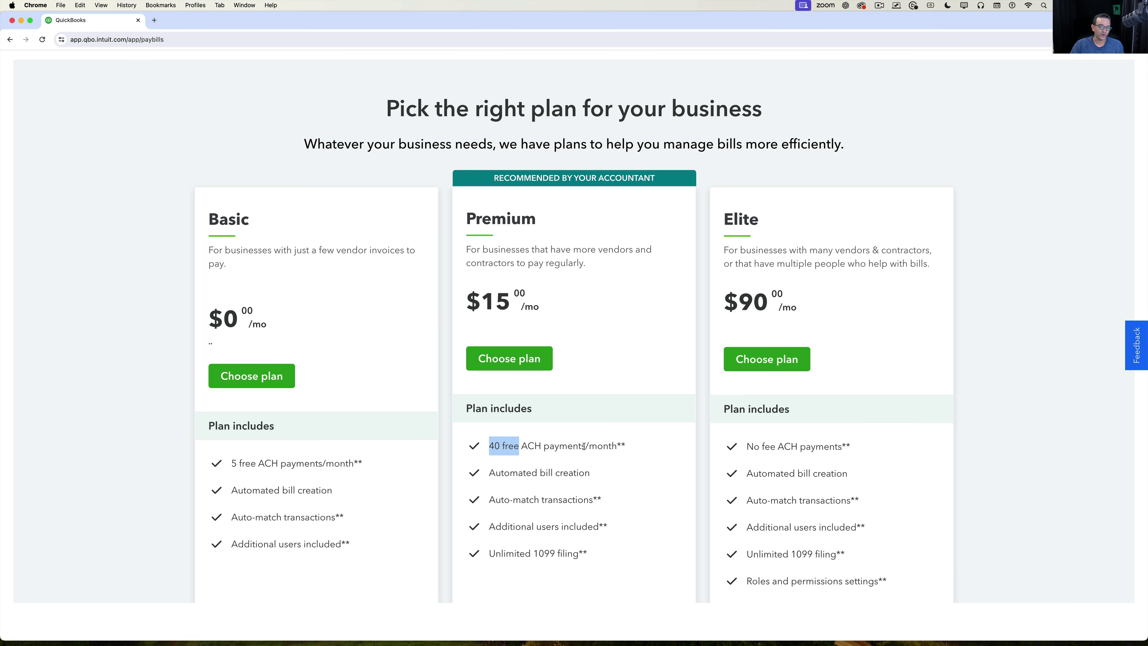
Review the Elite plan's roles and approval features and the Basic plan's $0.50 ACH fee.
scroll(914, 546, down, 2)
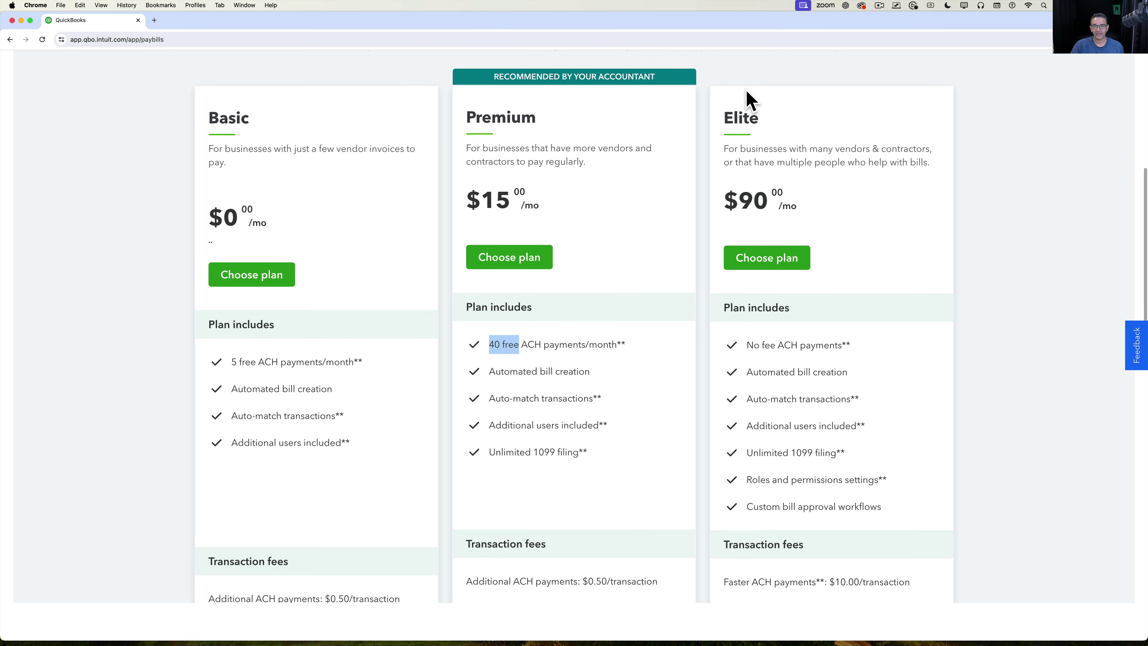
drag(746, 479, 917, 515)
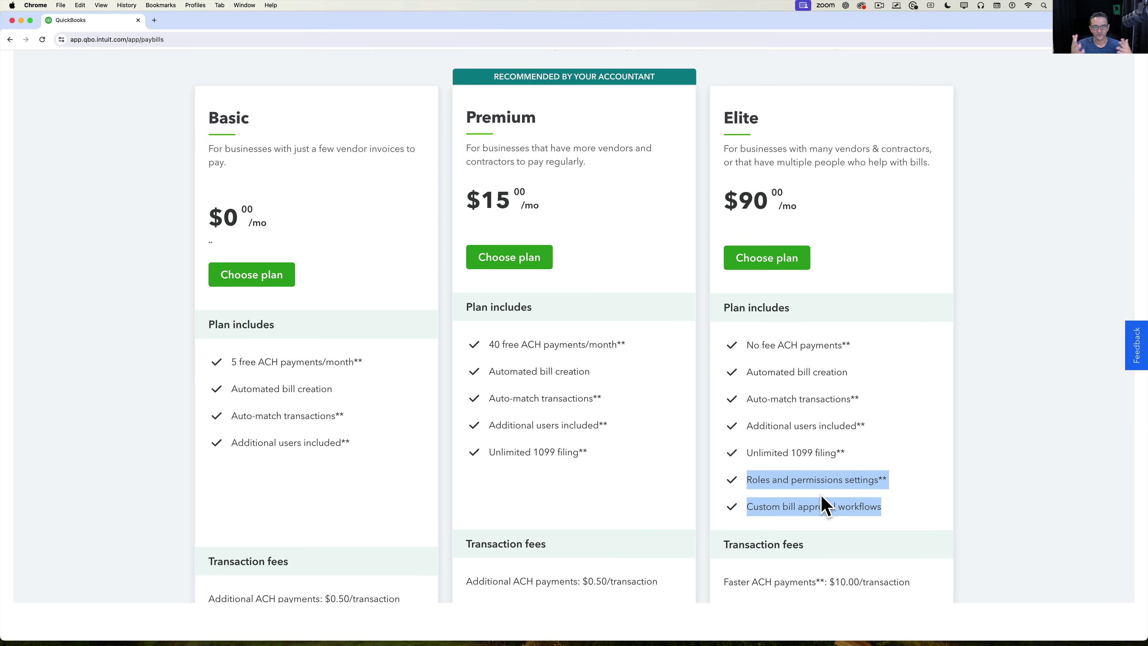
click(822, 504)
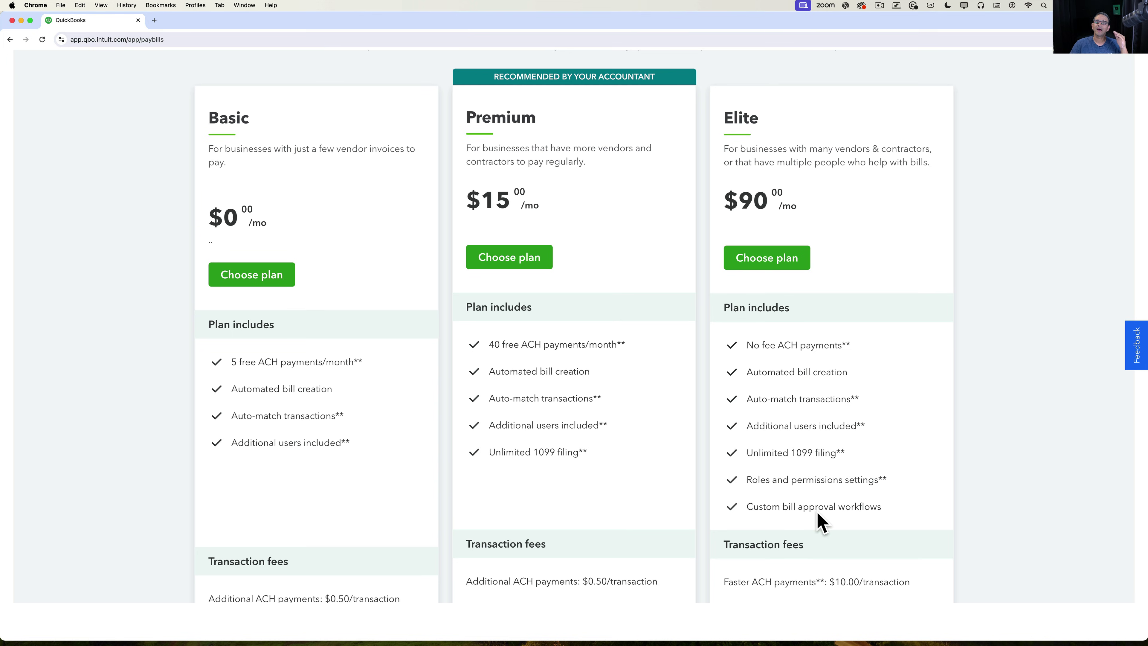
scroll(818, 520, down, 3)
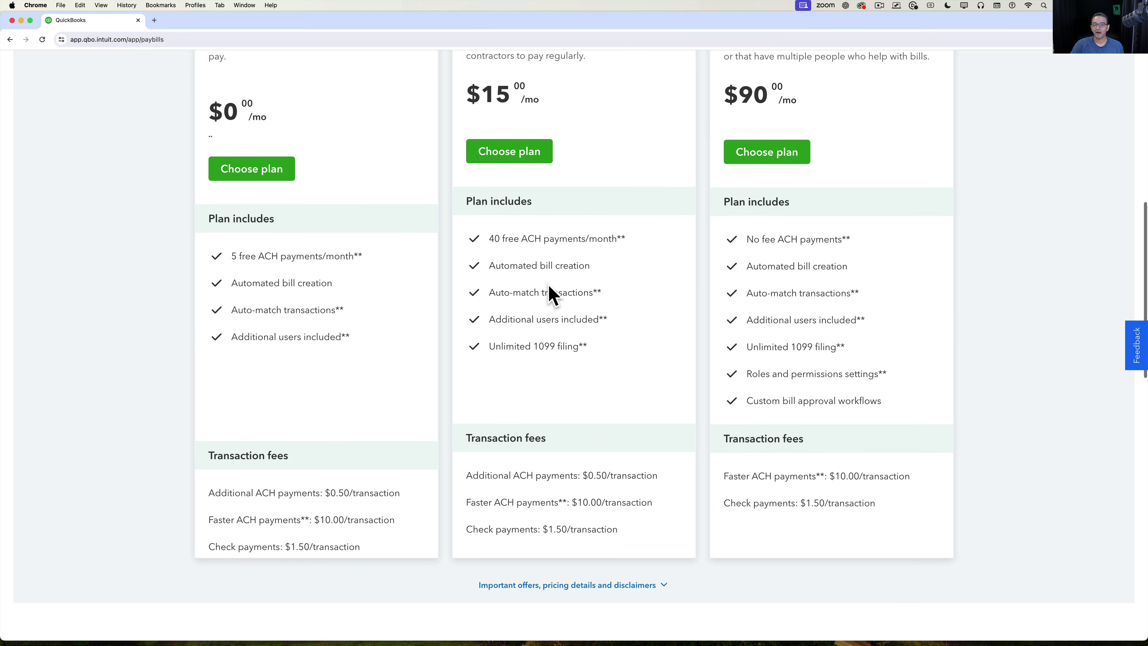
scroll(356, 328, up, 3)
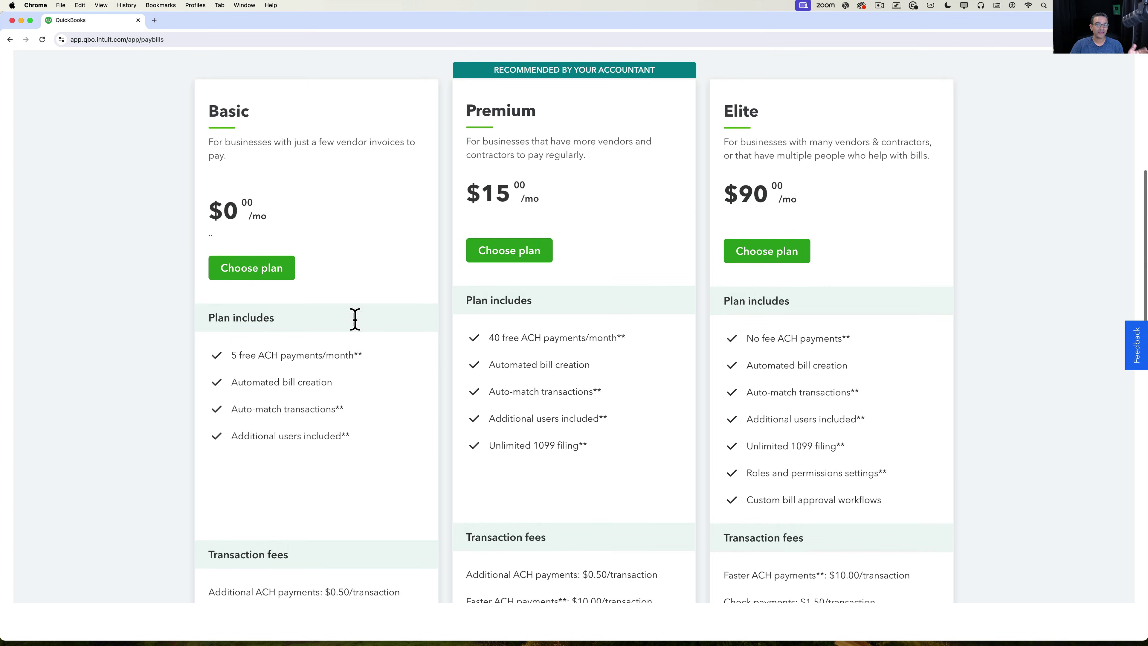
scroll(354, 318, down, 1)
scroll(356, 329, down, 2)
drag(221, 207, 348, 204)
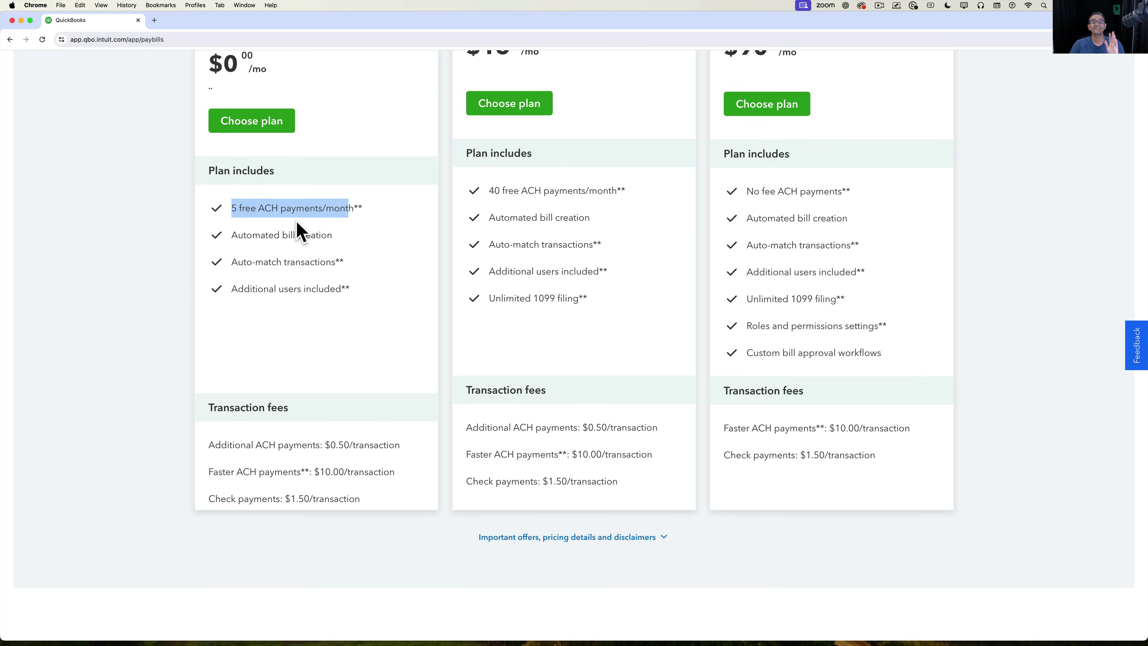
drag(325, 445, 375, 444)
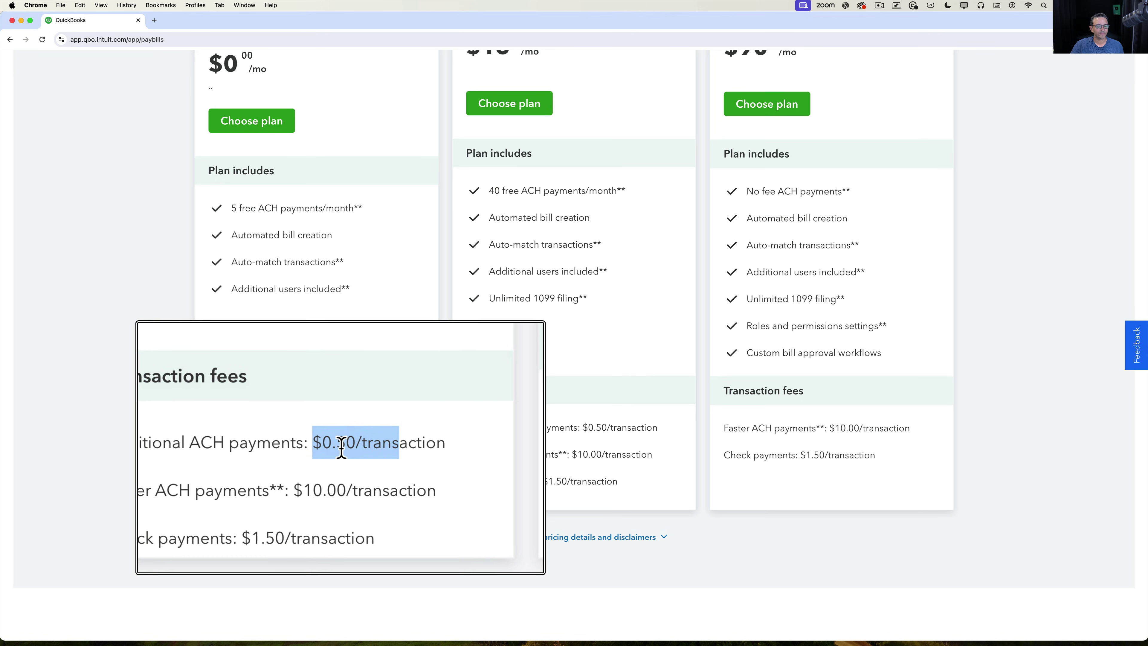
Compare the $1.50 check and $10.00 Faster ACH fees, then choose the Elite plan.
scroll(344, 455, up, 2)
scroll(470, 264, up, 5)
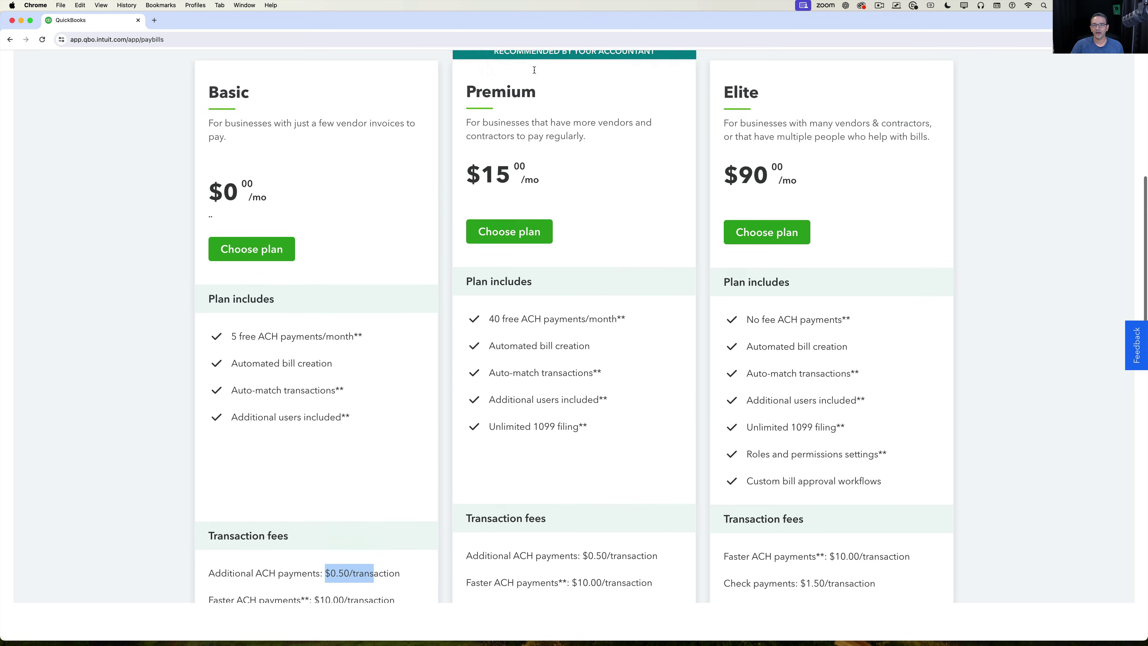
drag(489, 337, 550, 337)
scroll(568, 410, down, 8)
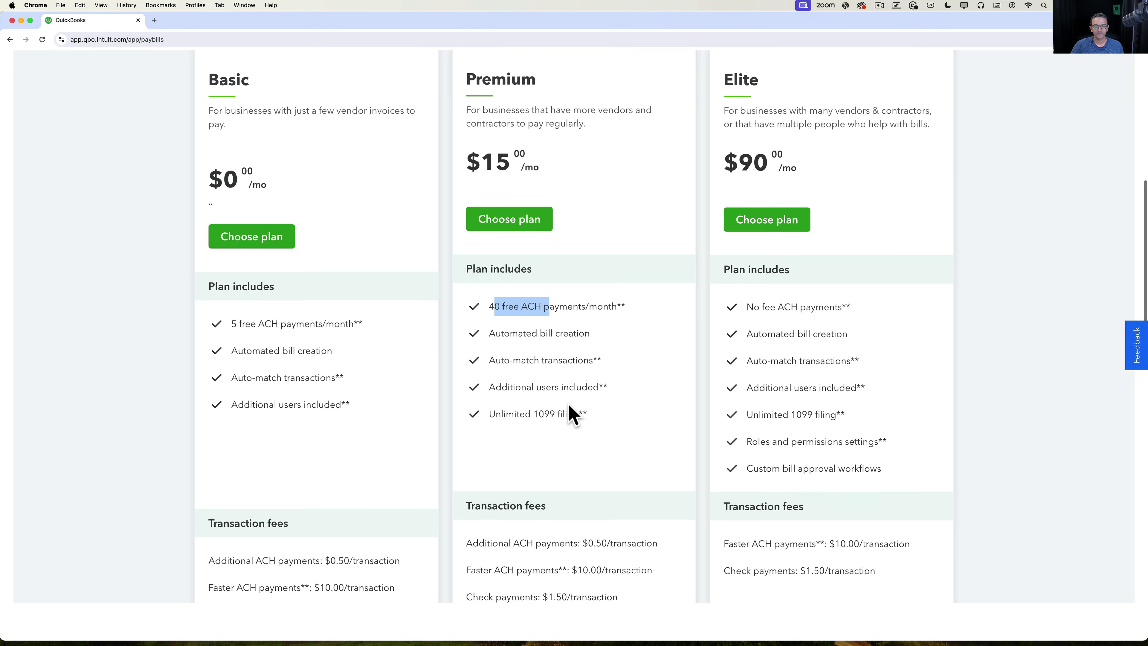
drag(599, 387, 599, 389)
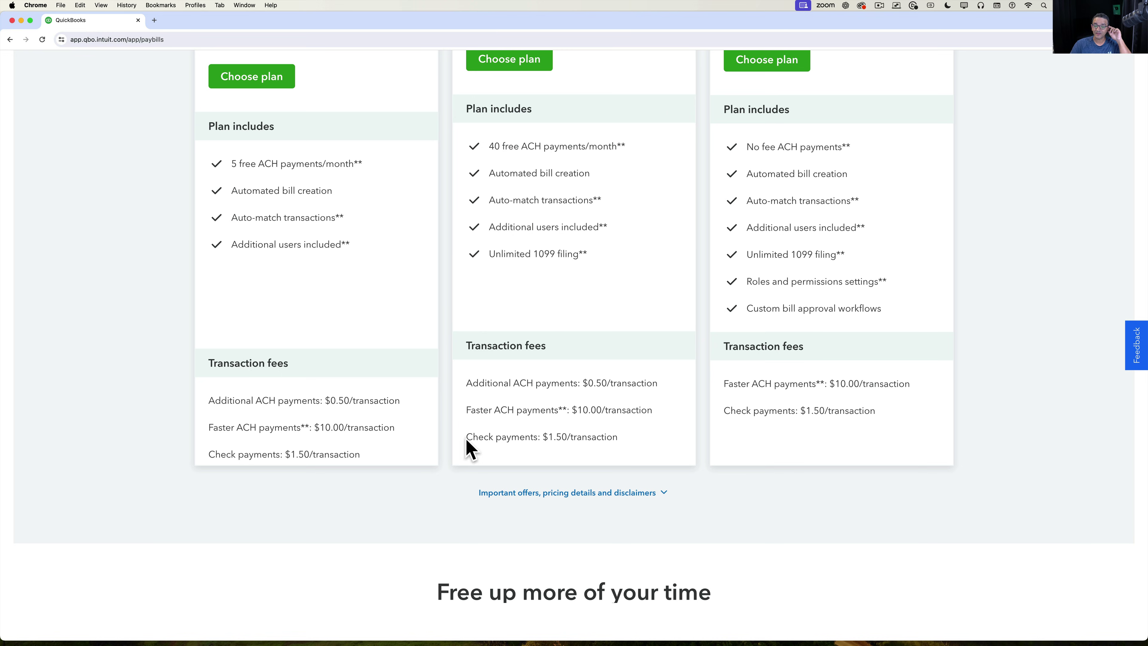
drag(466, 437, 647, 449)
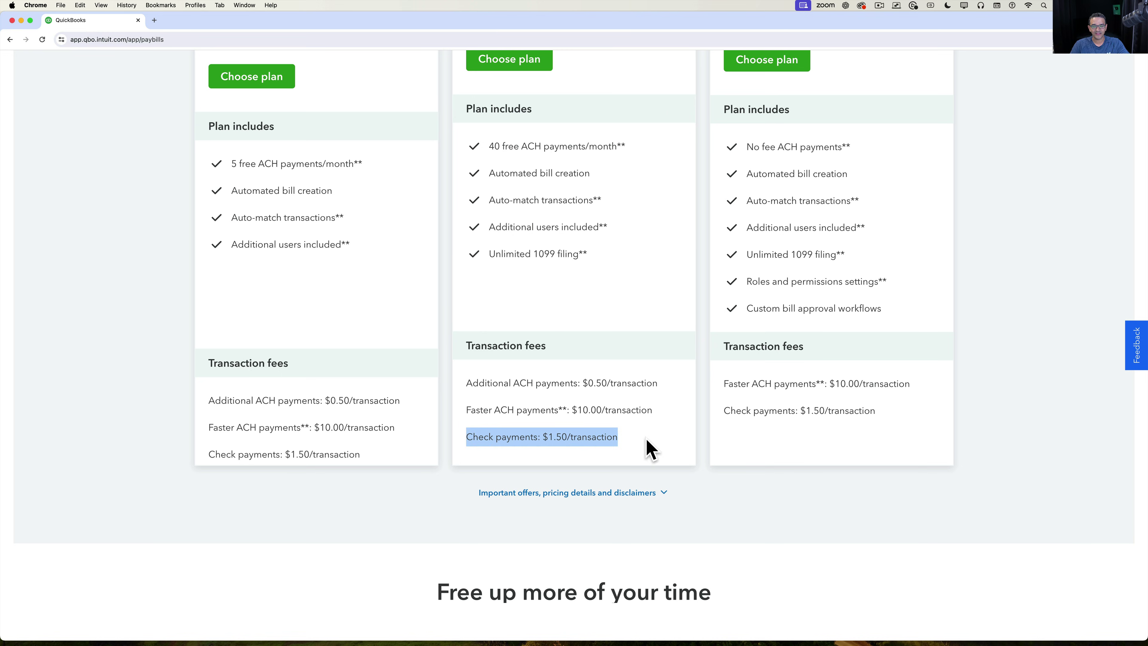
click(560, 437)
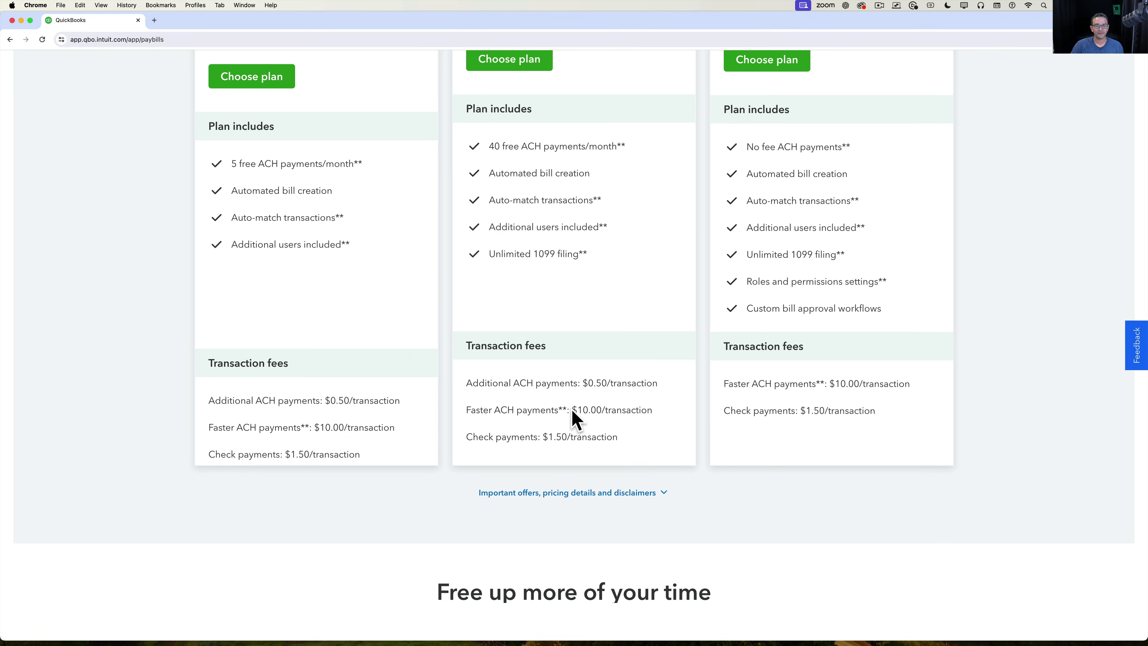
drag(572, 410, 628, 412)
click(631, 414)
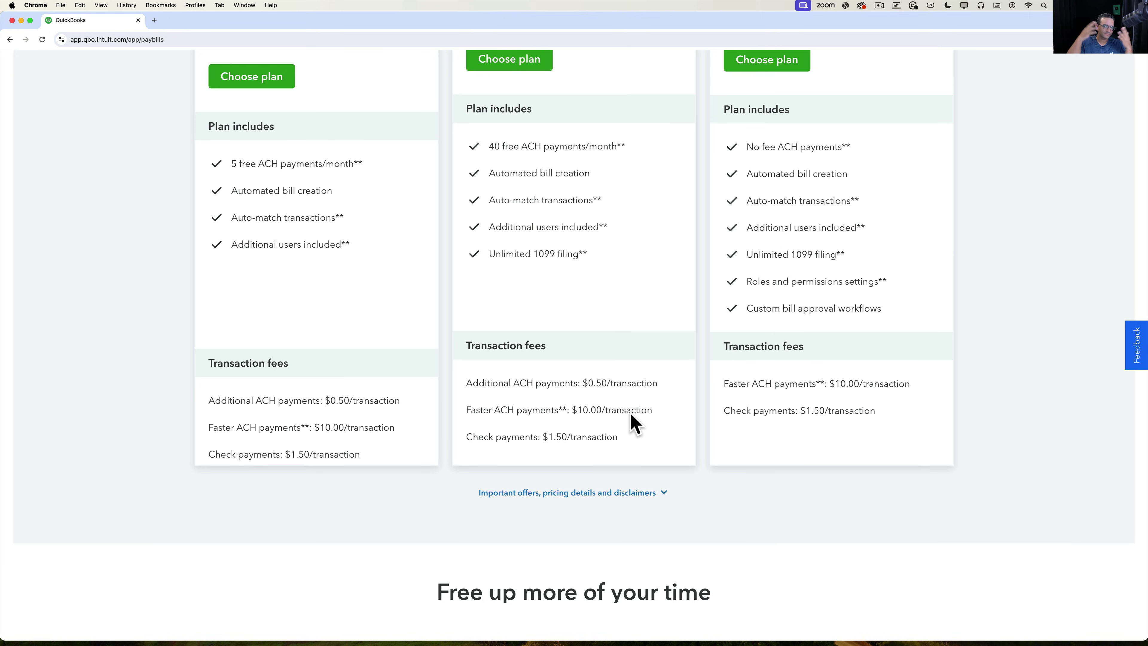
scroll(633, 423, up, 1)
scroll(635, 423, up, 3)
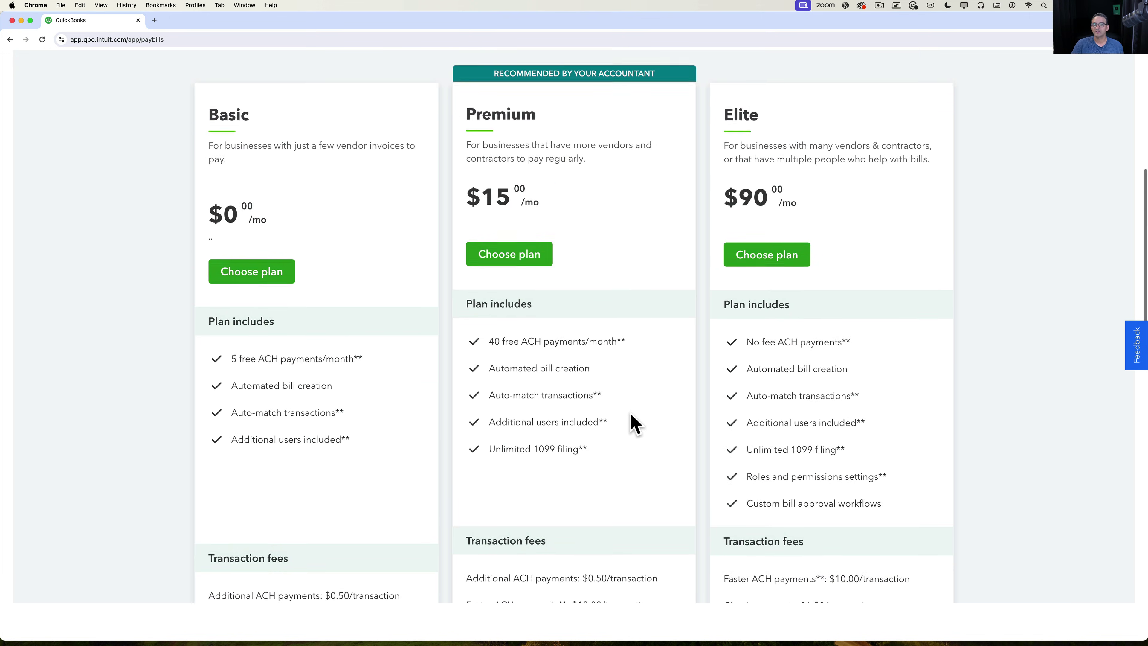
scroll(634, 425, down, 1)
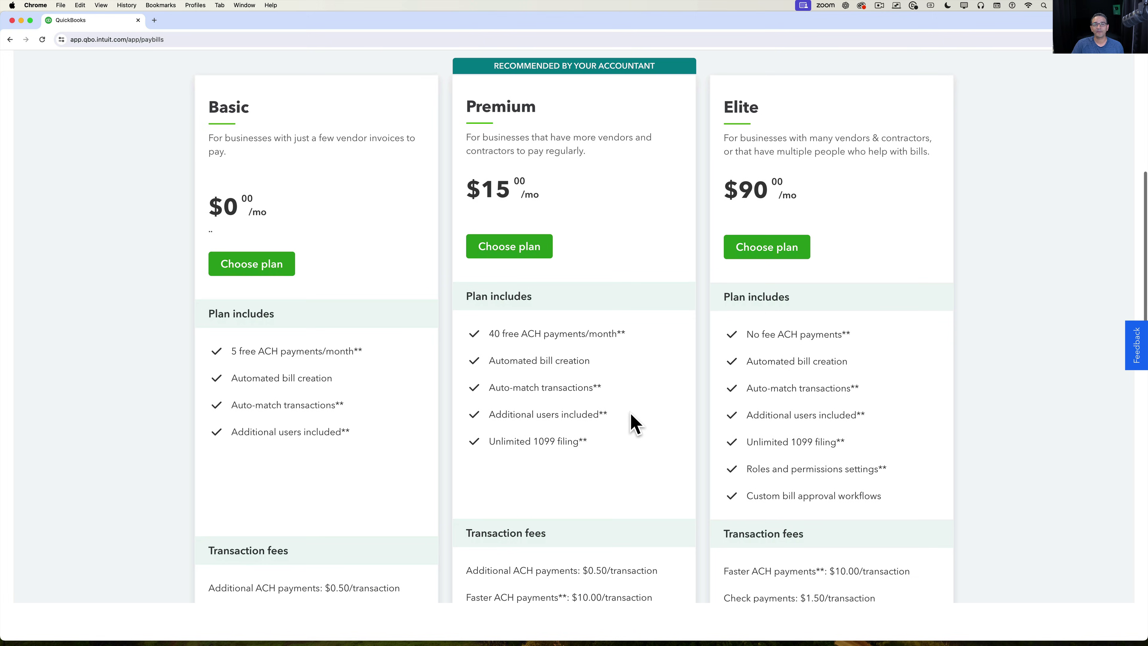
click(781, 245)
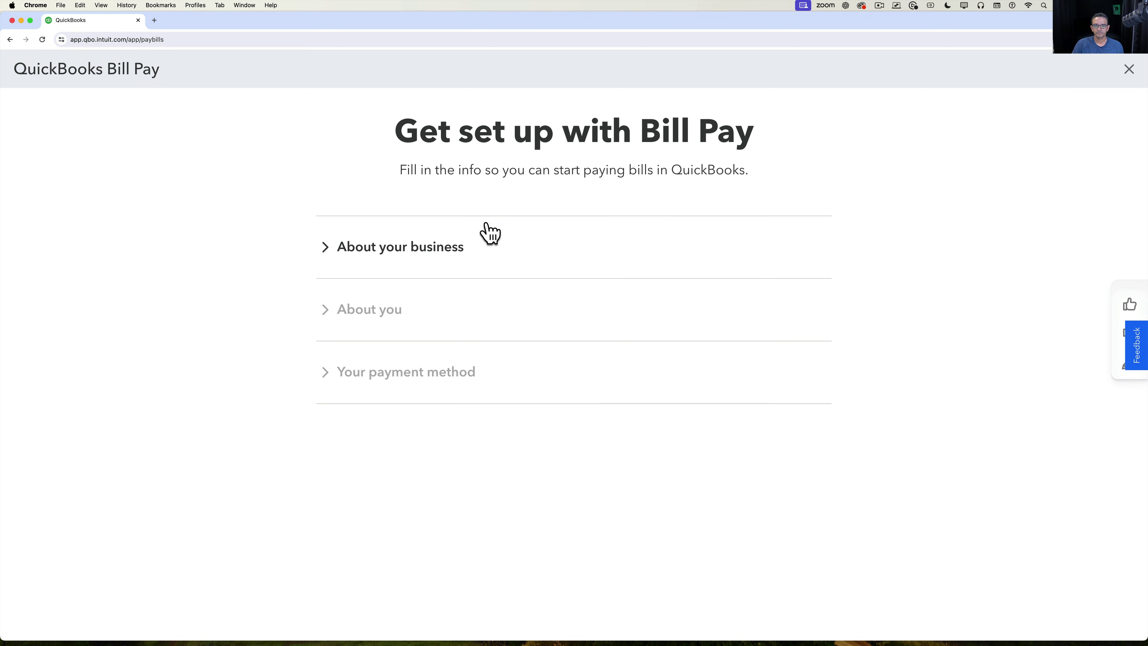
Check the prefilled About your business details and save them.
click(403, 265)
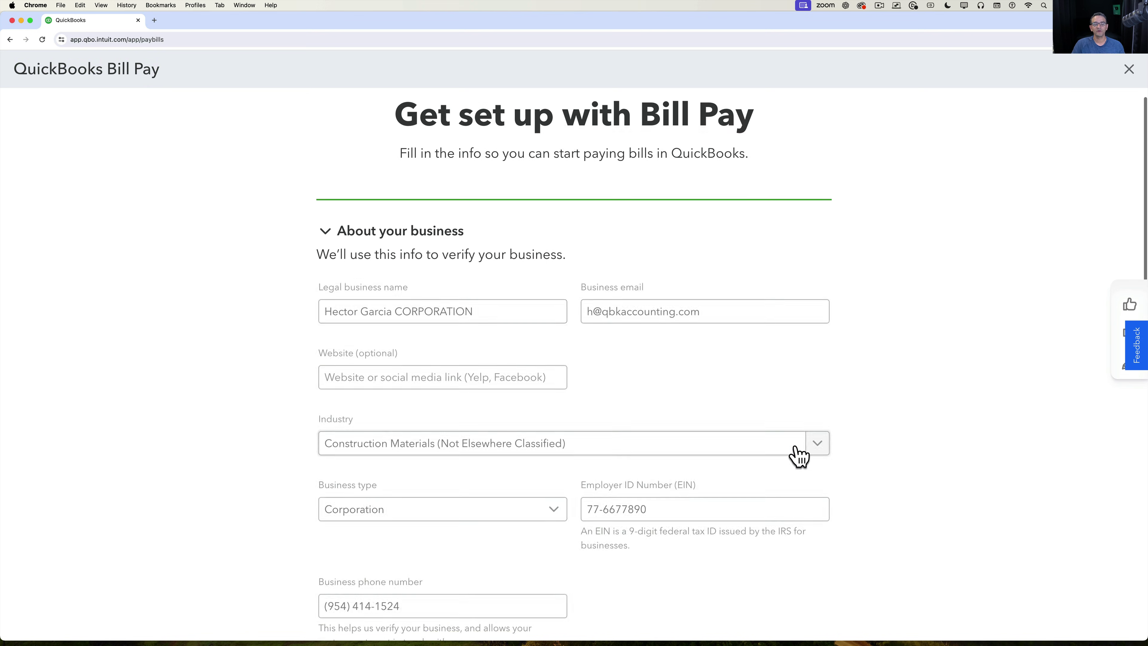
scroll(797, 458, down, 3)
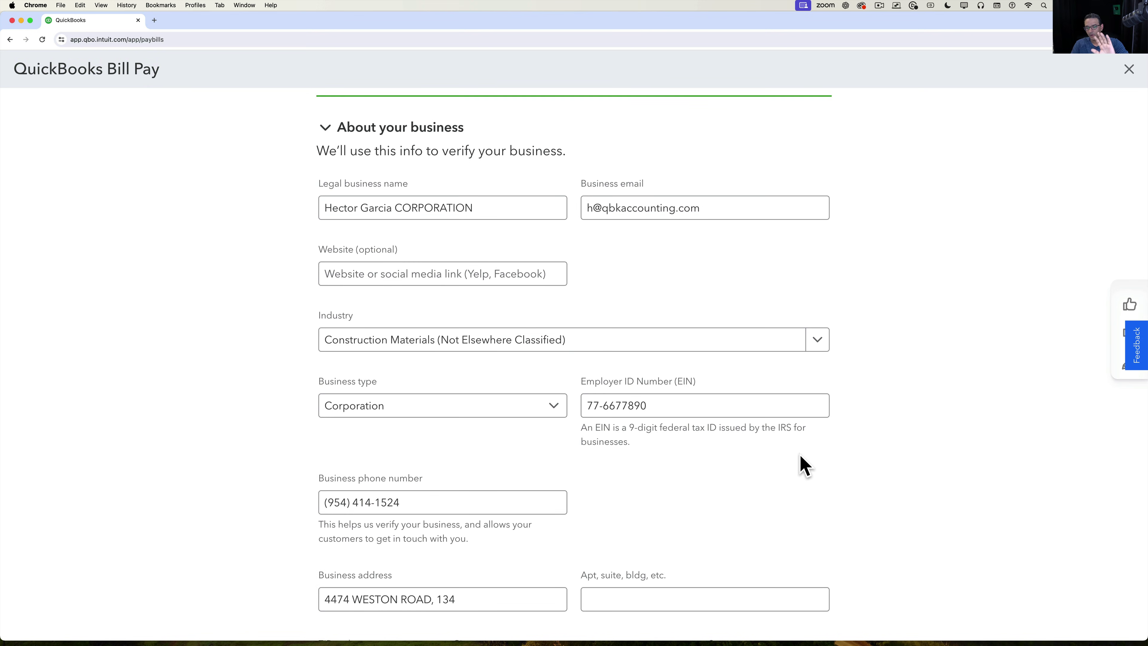
scroll(801, 458, down, 8)
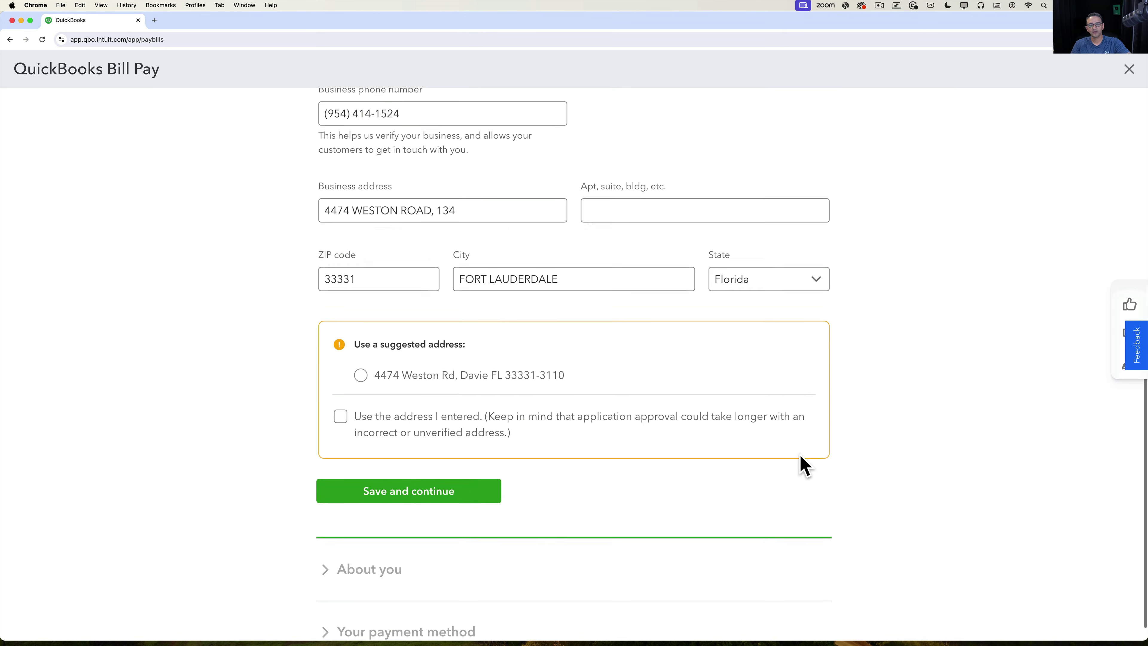
scroll(800, 454, down, 1)
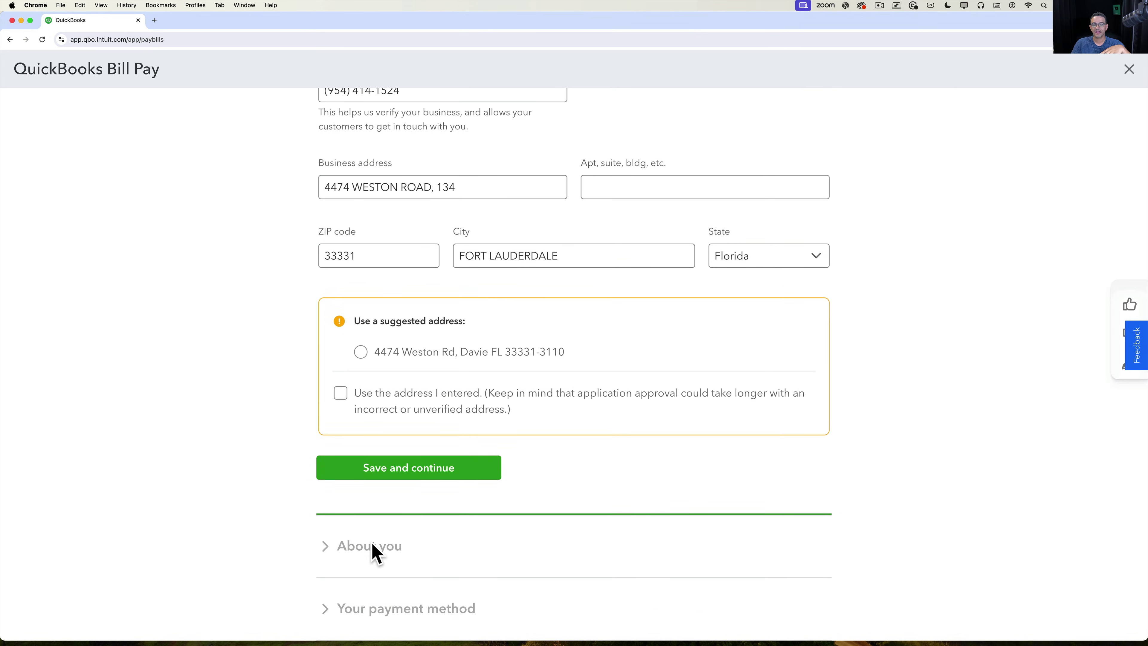
click(436, 468)
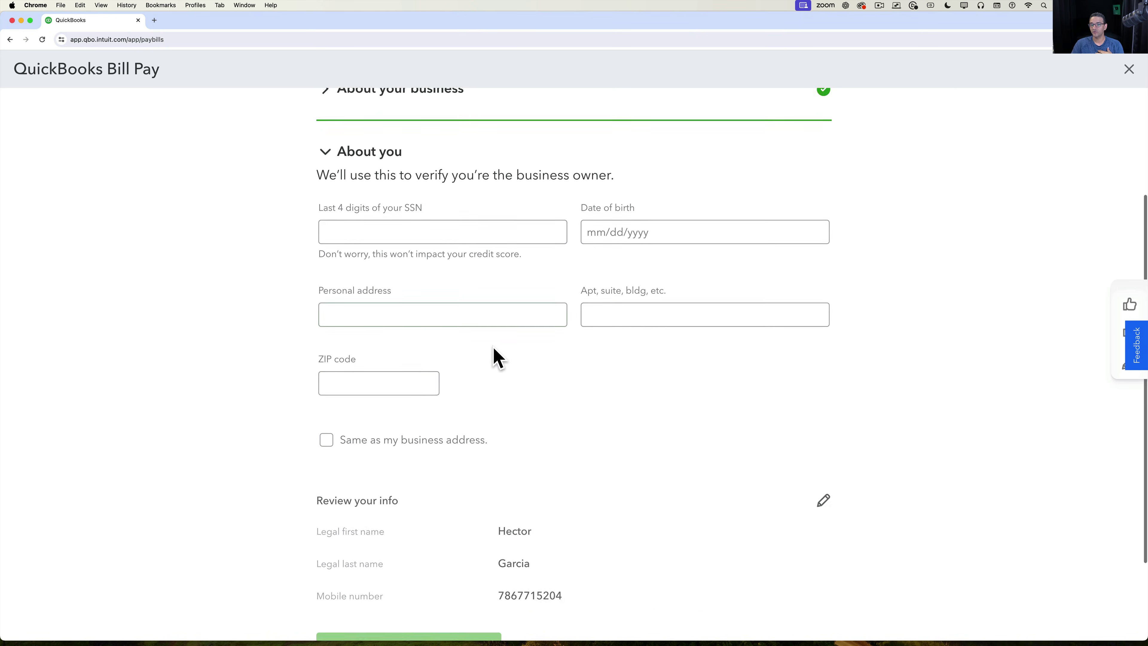
Leave the About you SSN field empty and collapse that section.
scroll(497, 357, down, 1)
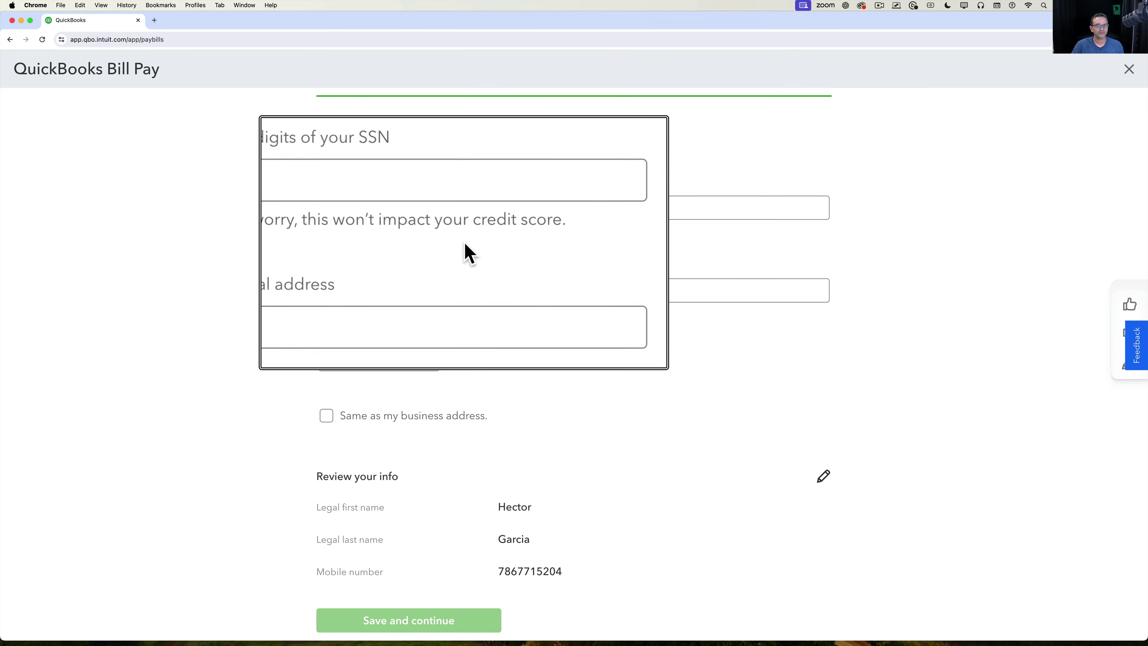
click(391, 210)
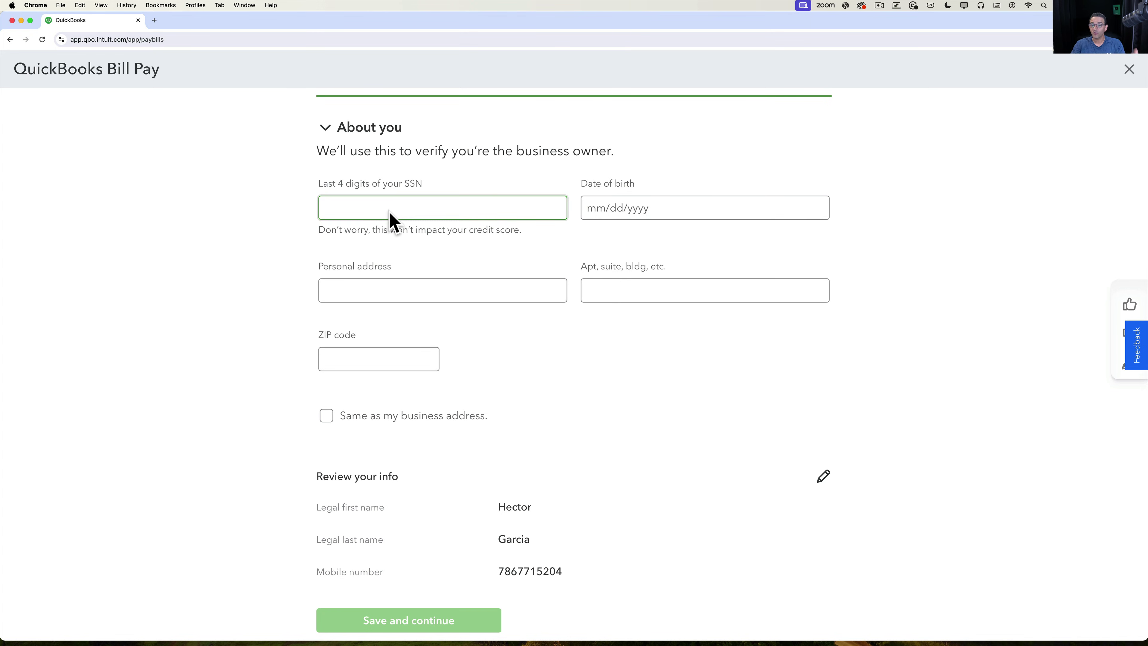
click(427, 223)
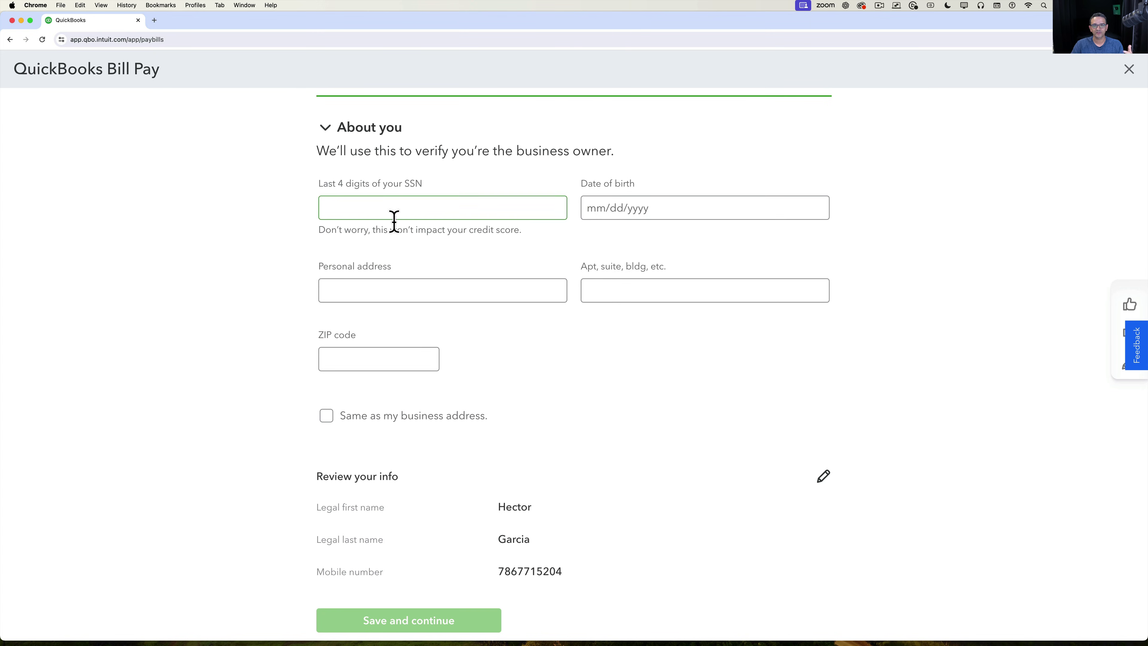
click(324, 132)
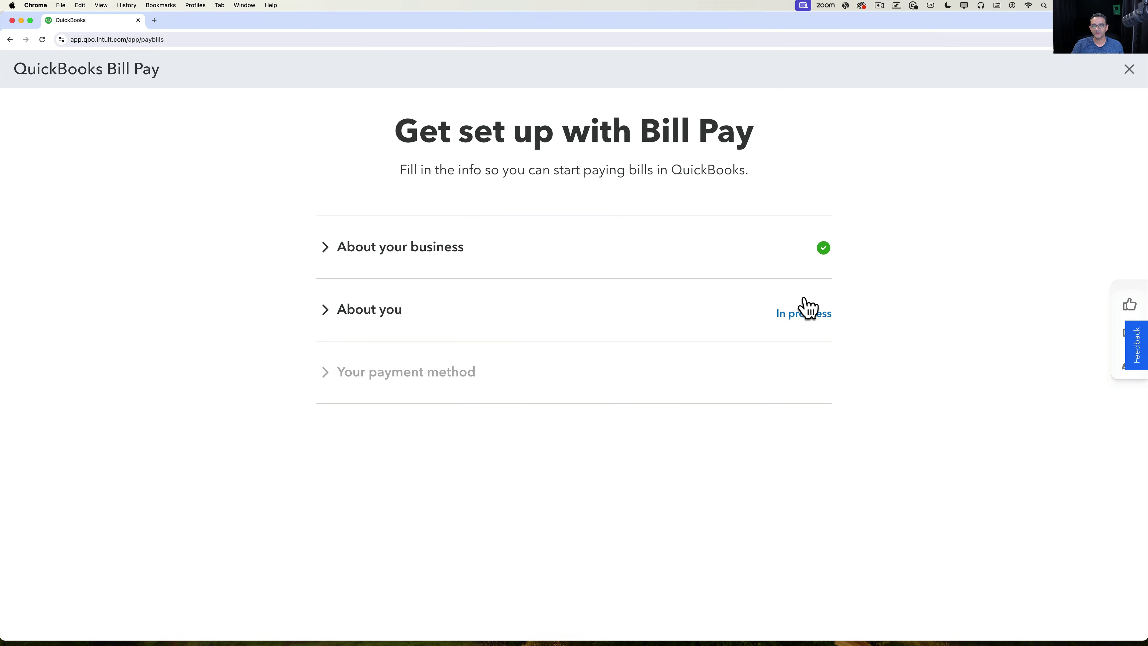
Complete About you, link the Chase bank account, and acknowledge the deposit verification steps.
click(403, 313)
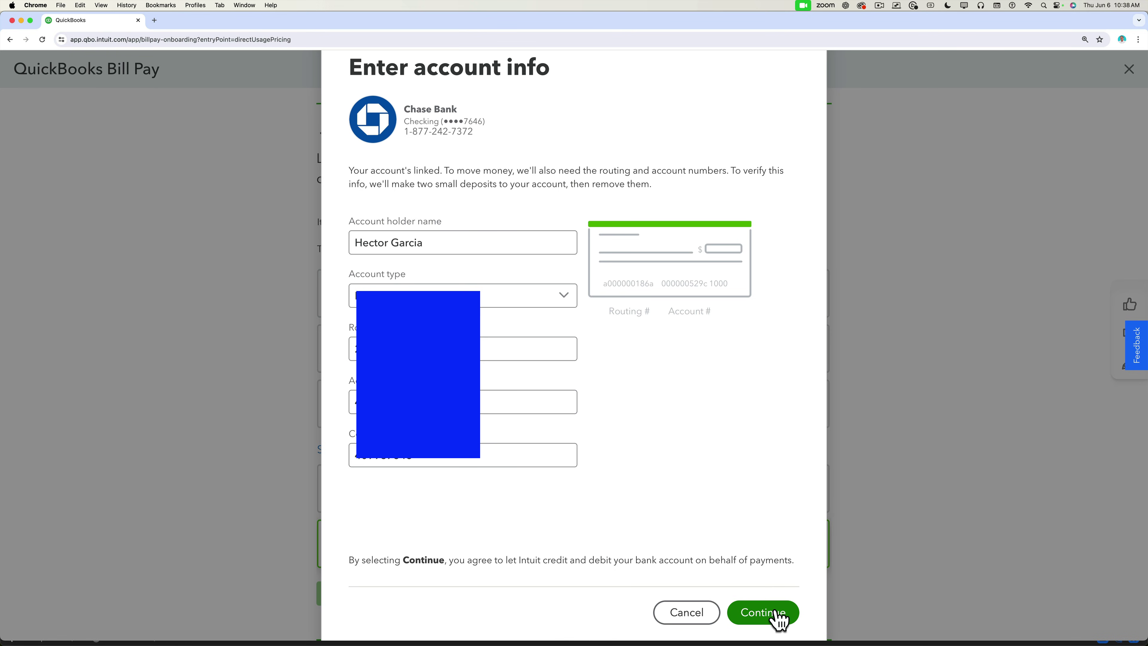
click(780, 621)
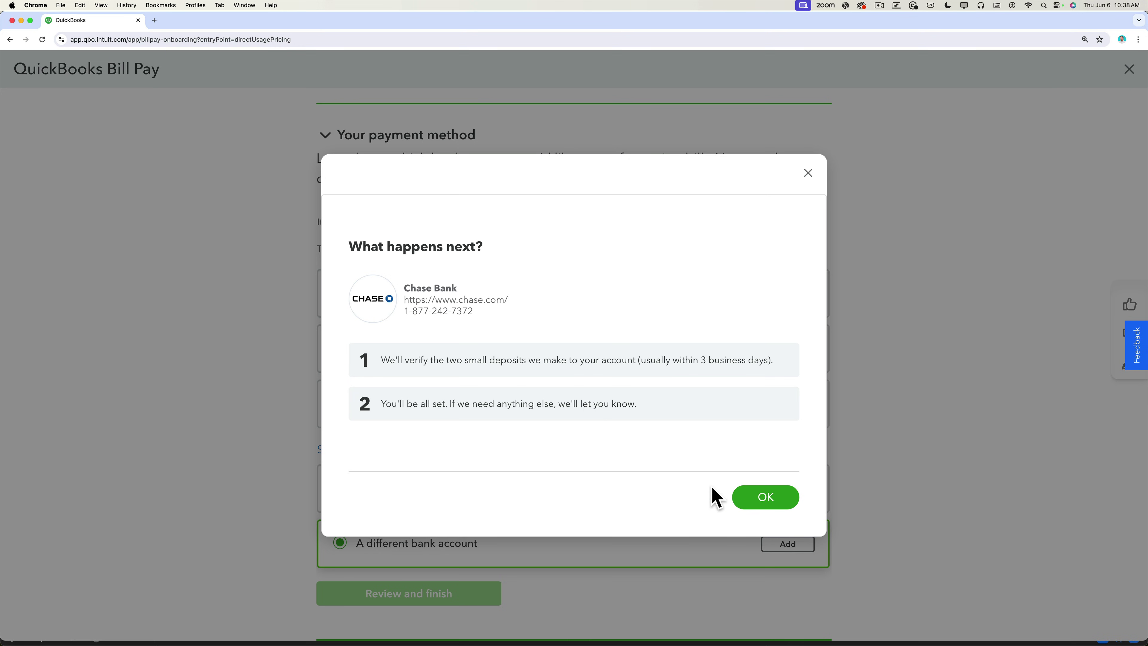
click(741, 497)
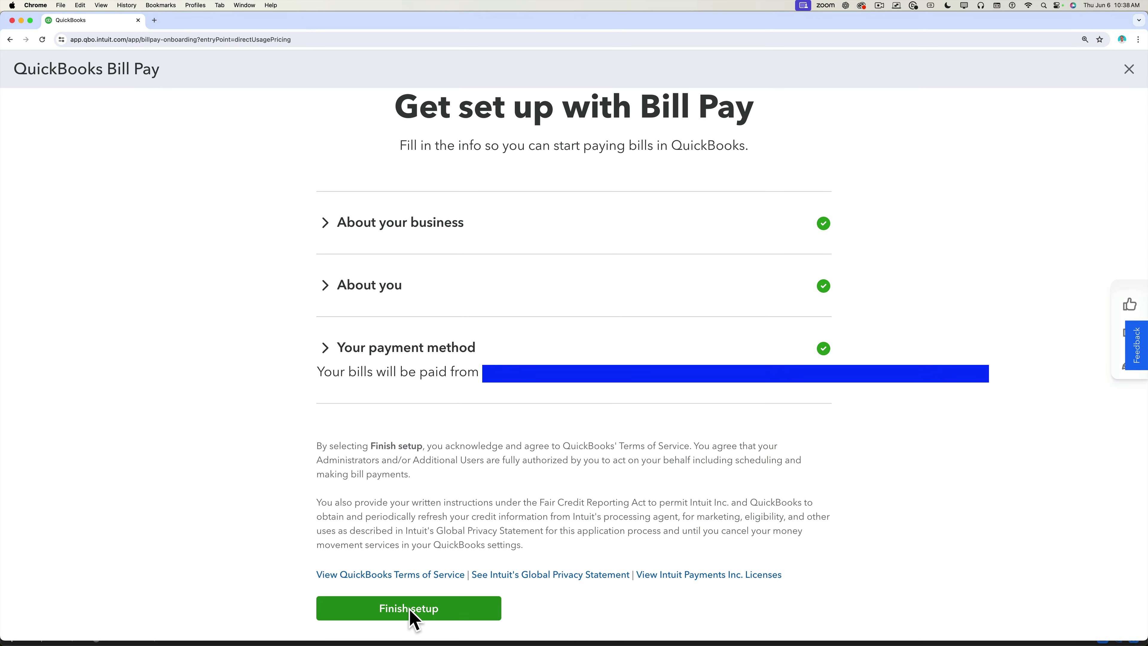
Finish setup, subscribe to the $90/mo plan with the saved Visa card, and return to Bills.
click(410, 609)
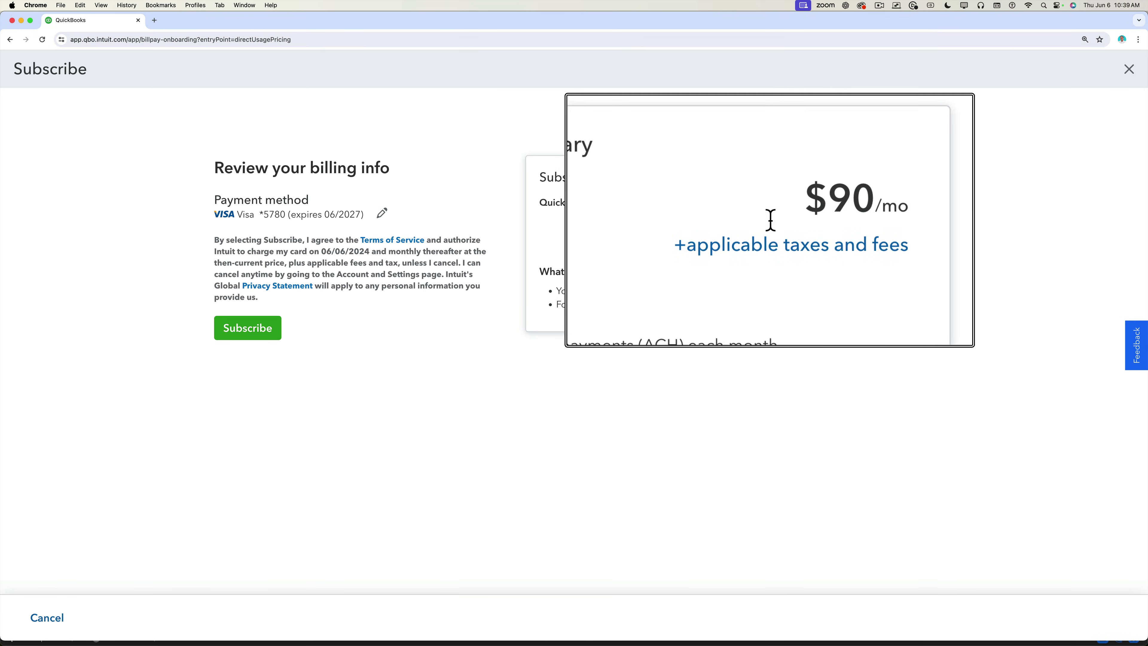
click(254, 336)
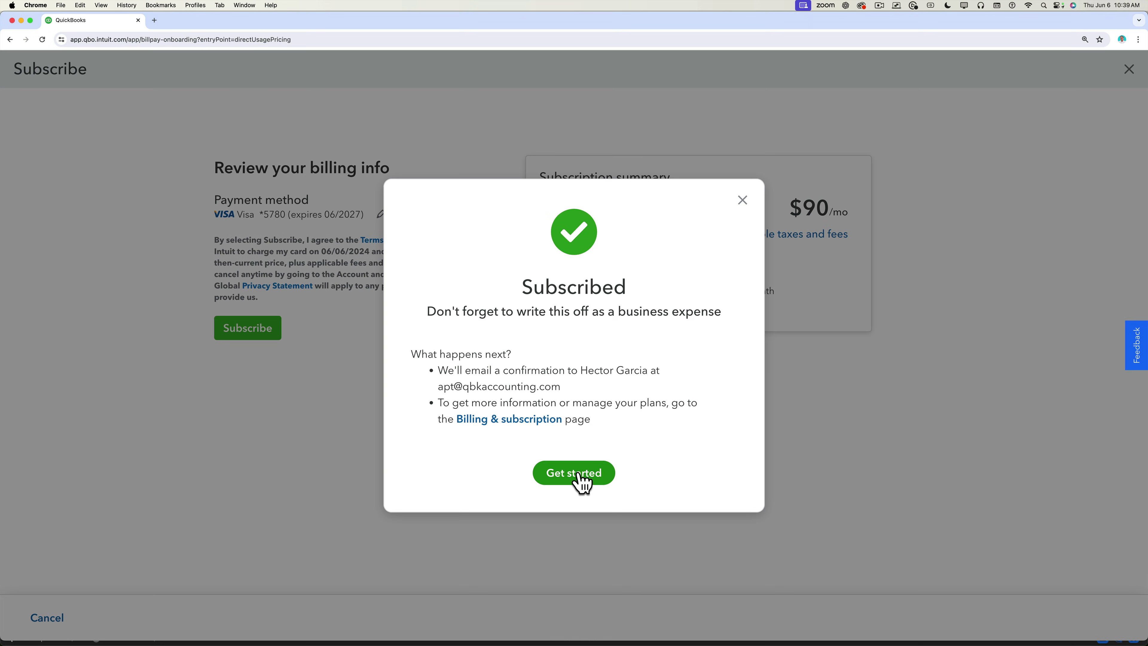
click(582, 482)
click(583, 479)
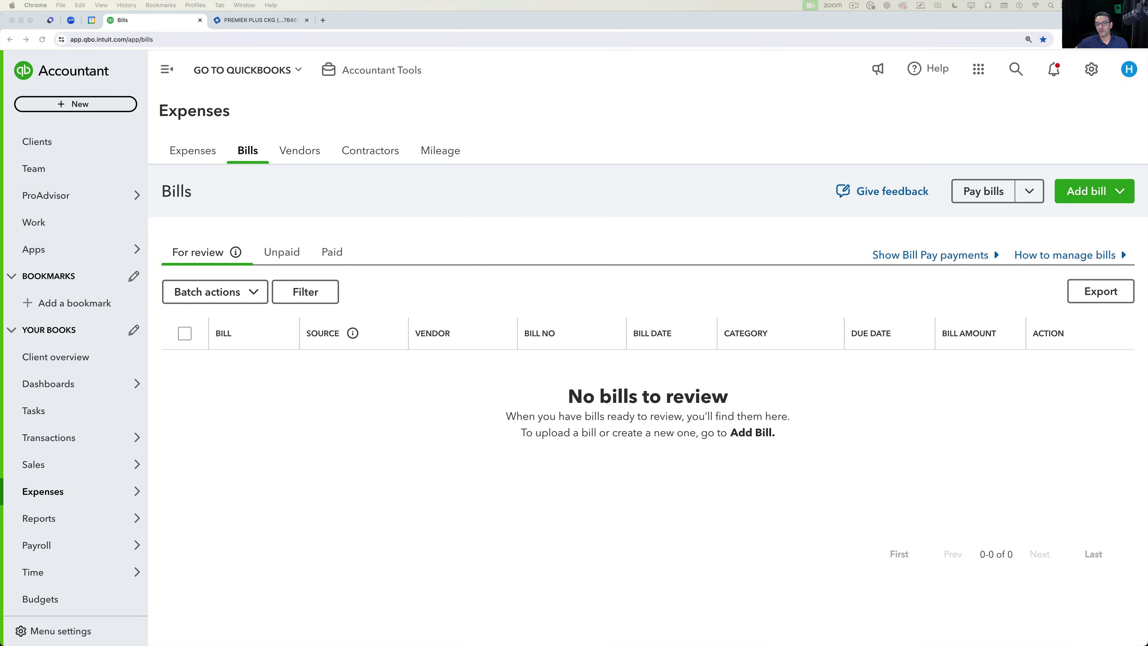
Select the overdue $100.00 Qbk Accounting, Inc bill due 06/06/2024 from Unpaid bills.
click(281, 255)
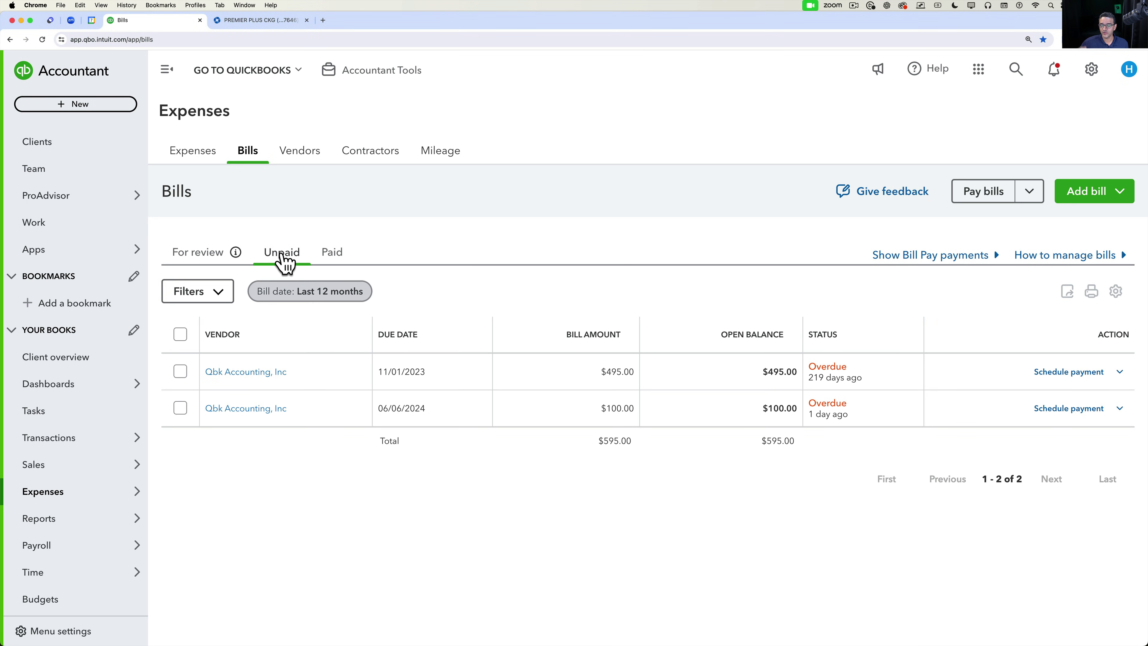
click(180, 408)
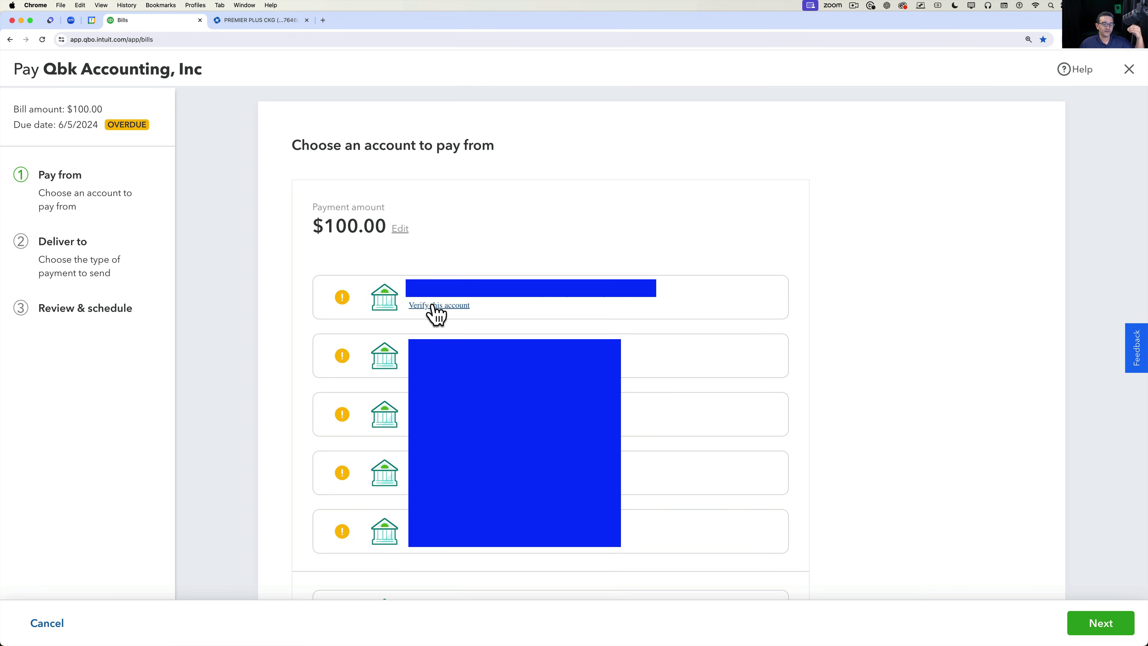
Open deposit verification and look up the two test deposits in the Chase account.
click(433, 306)
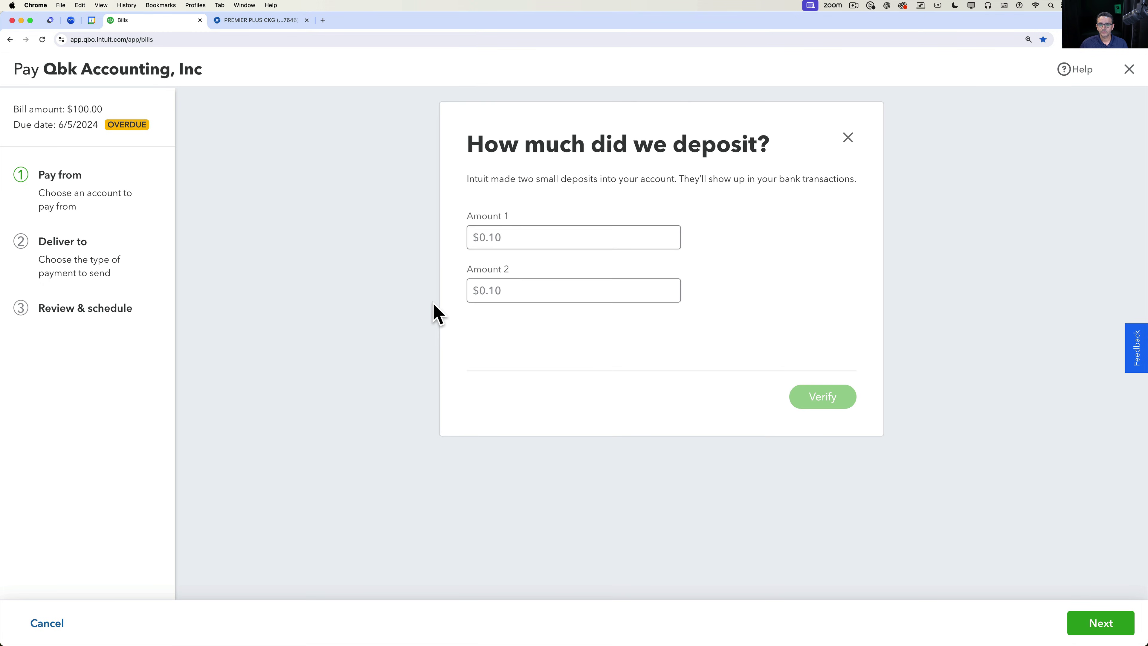
click(494, 231)
click(533, 294)
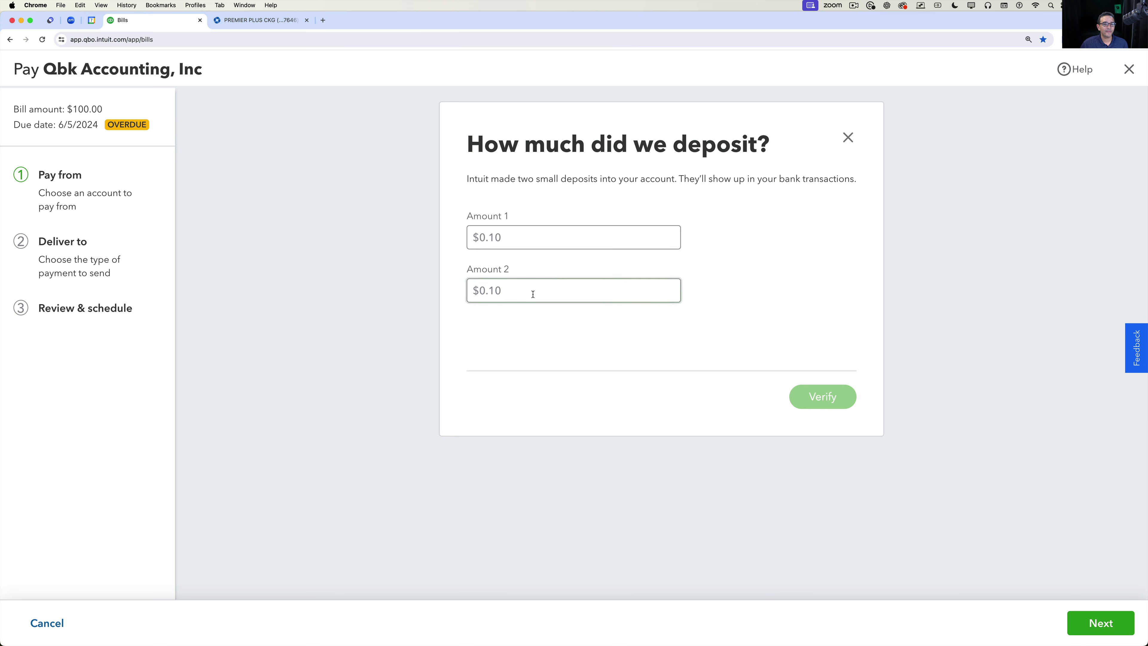
click(279, 26)
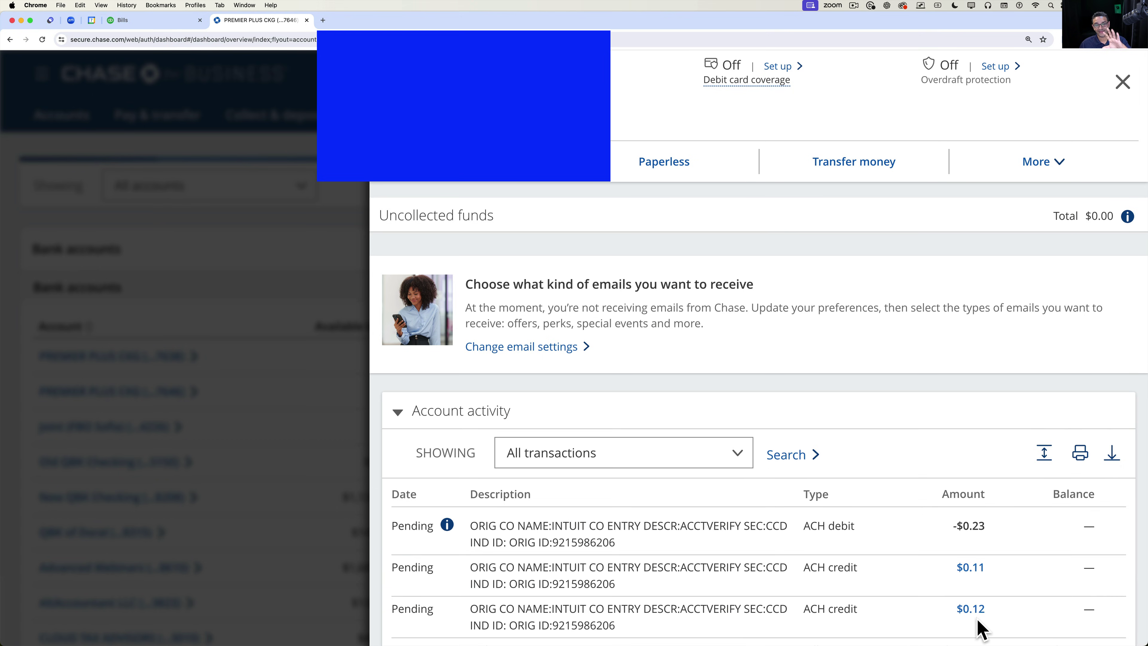
click(171, 21)
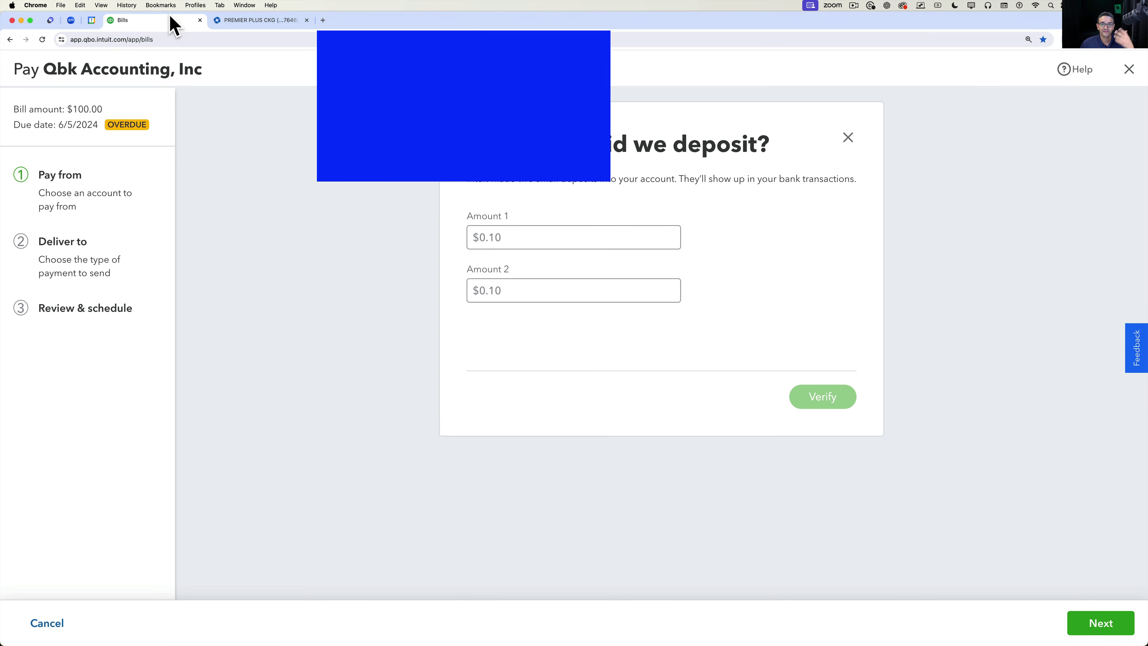
Enter $0.11 and $0.12 as the deposit amounts and verify the account.
click(510, 238)
text(0.11)
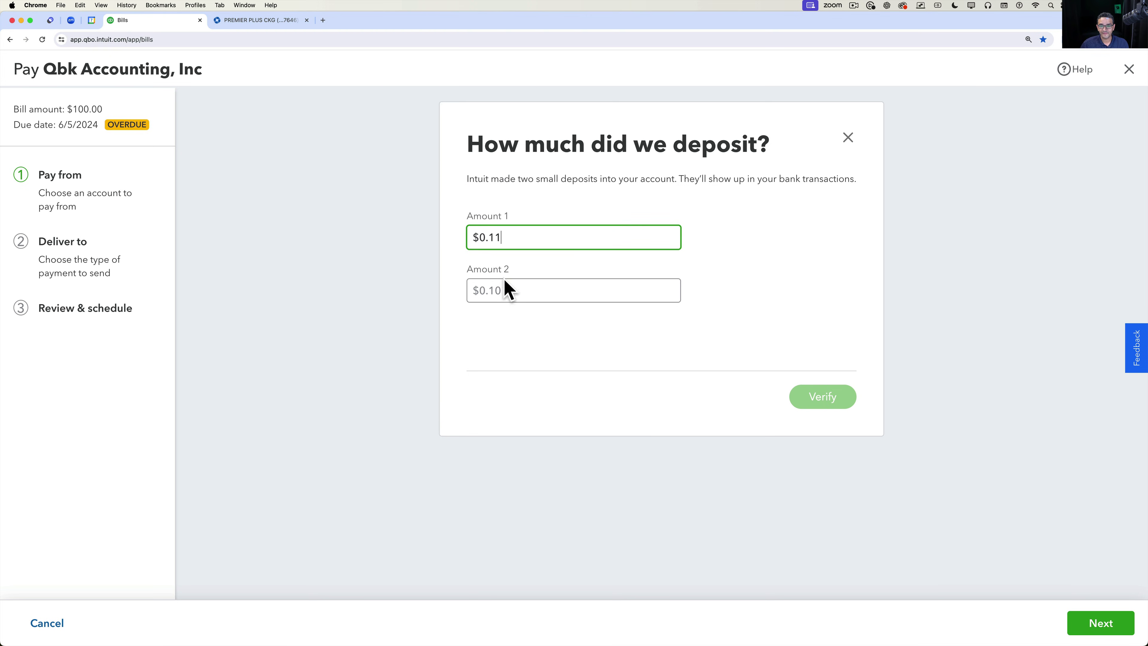
click(505, 288)
text(0.12)
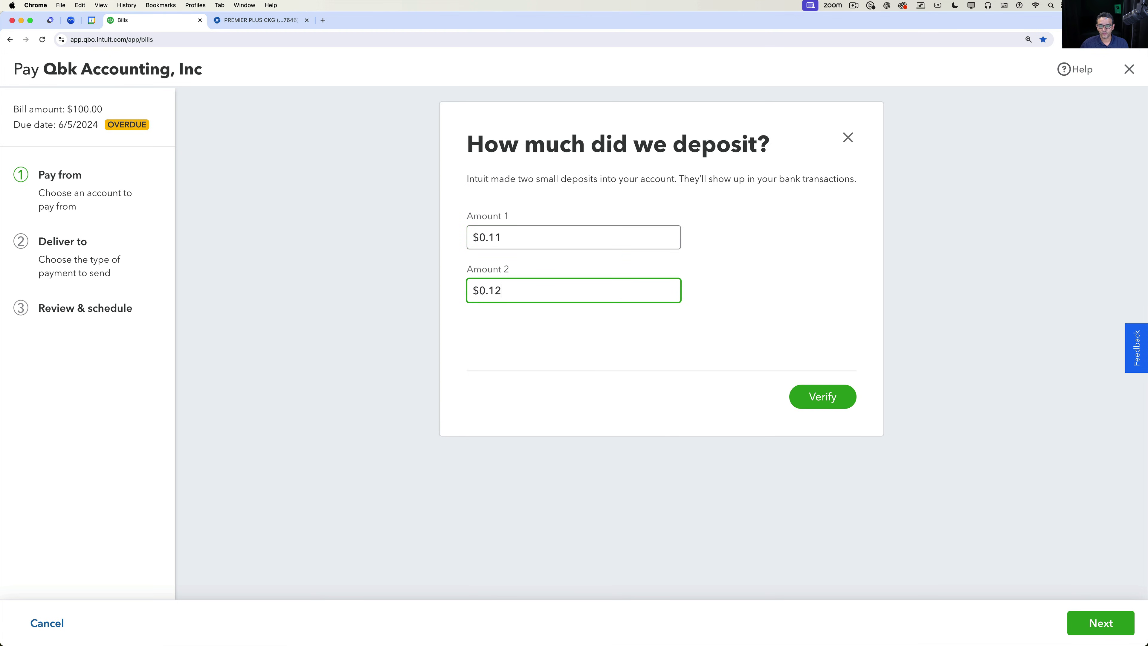
click(828, 404)
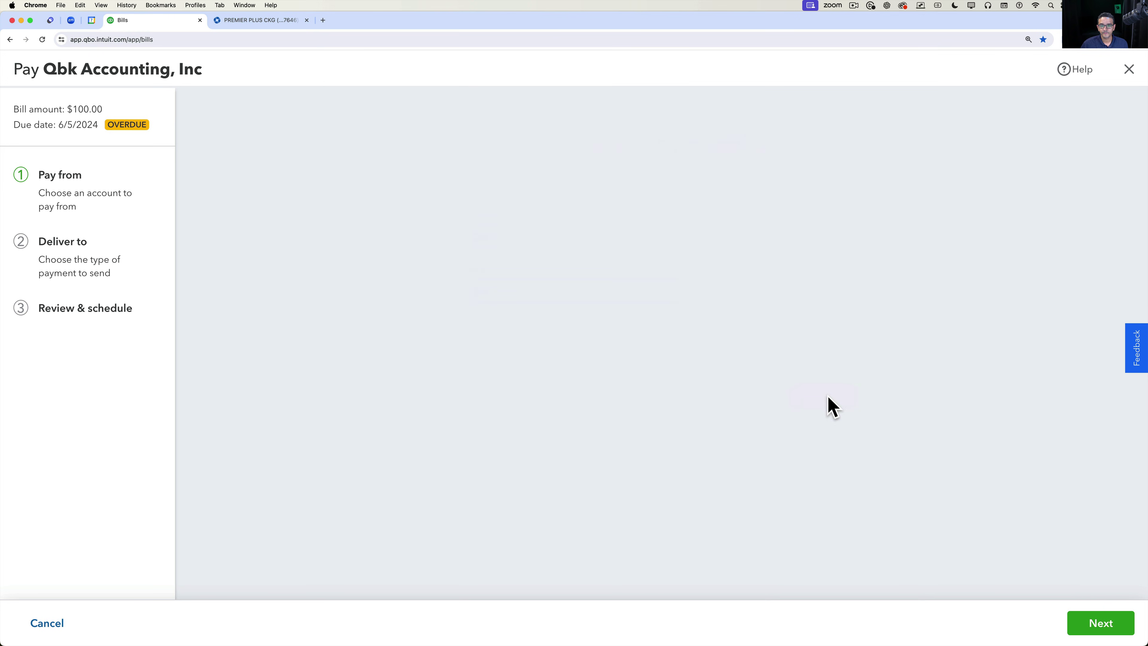
Keep the checking account as the account to pay from.
click(871, 264)
click(873, 266)
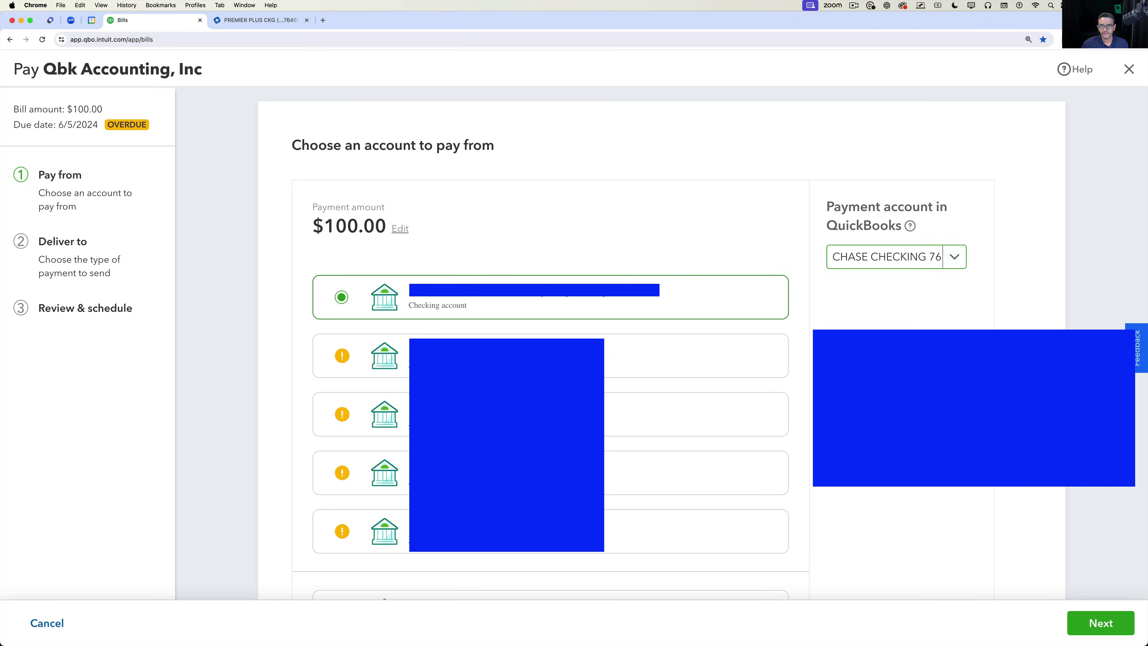
click(1103, 627)
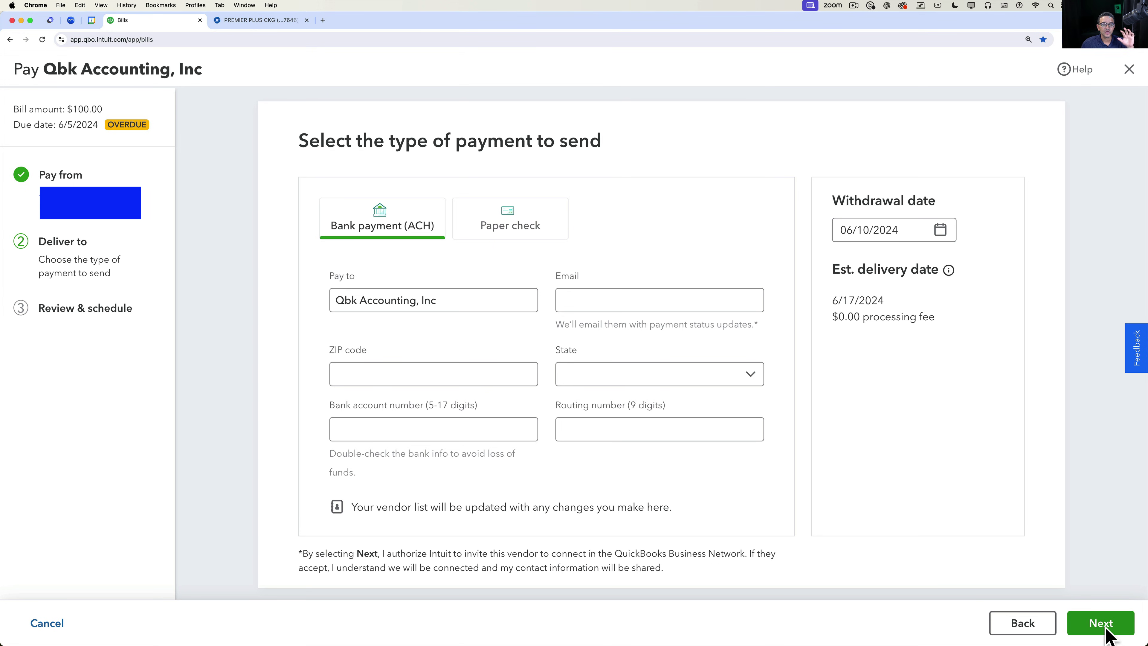
Compare the Paper check option, then keep Bank payment (ACH) as the delivery method.
click(635, 293)
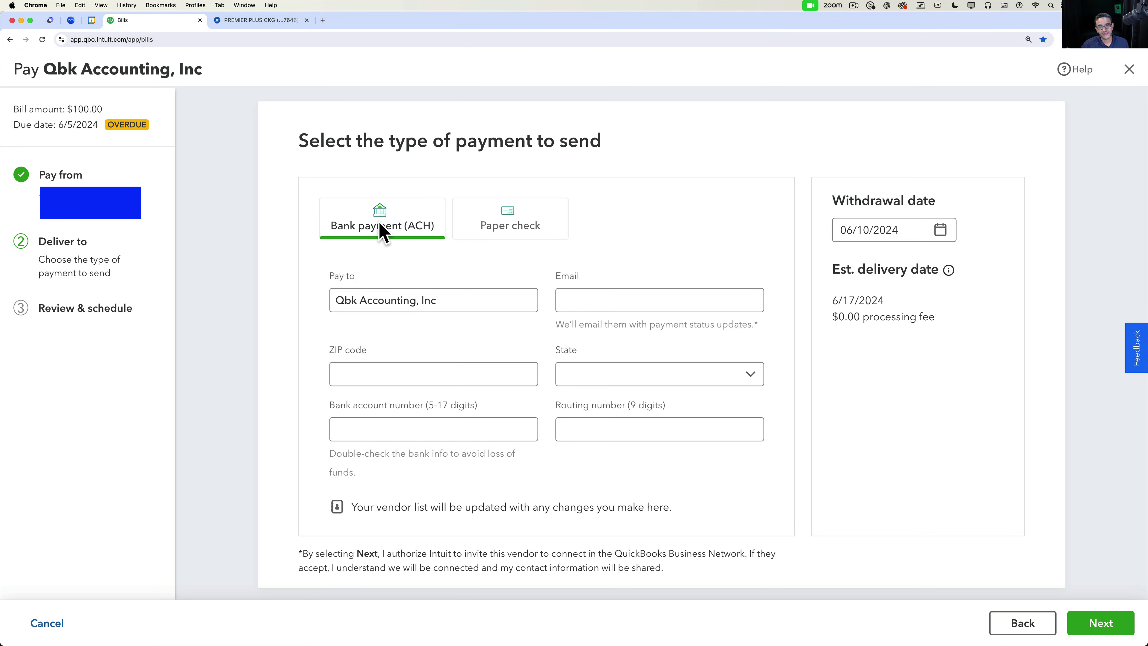
click(510, 225)
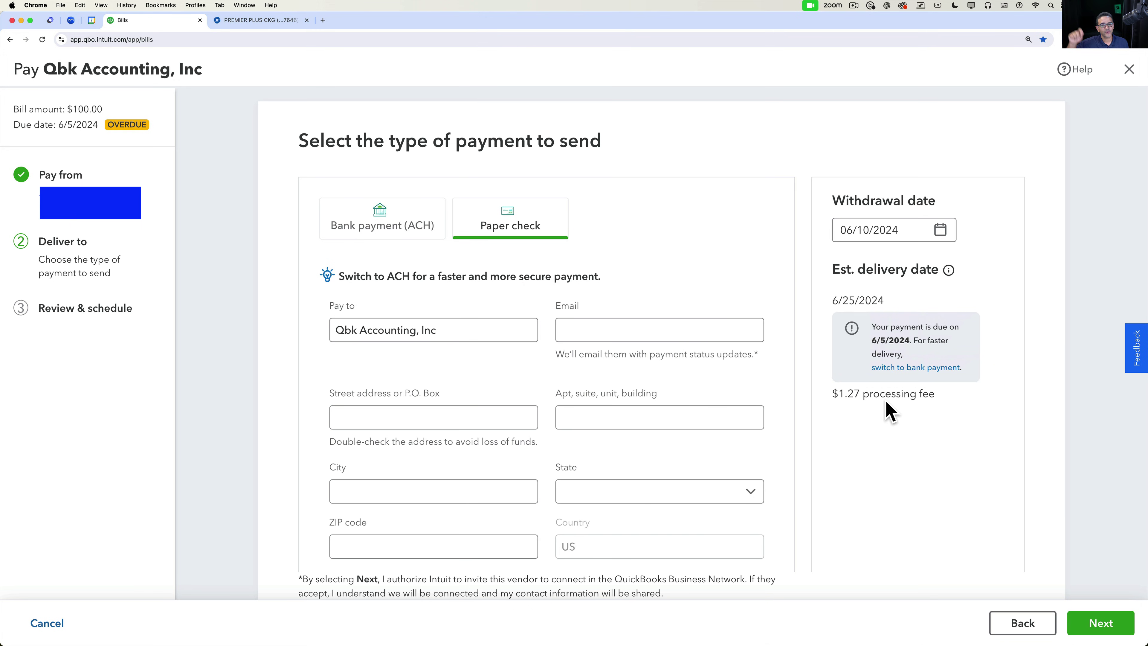
scroll(887, 410, down, 2)
scroll(886, 411, up, 2)
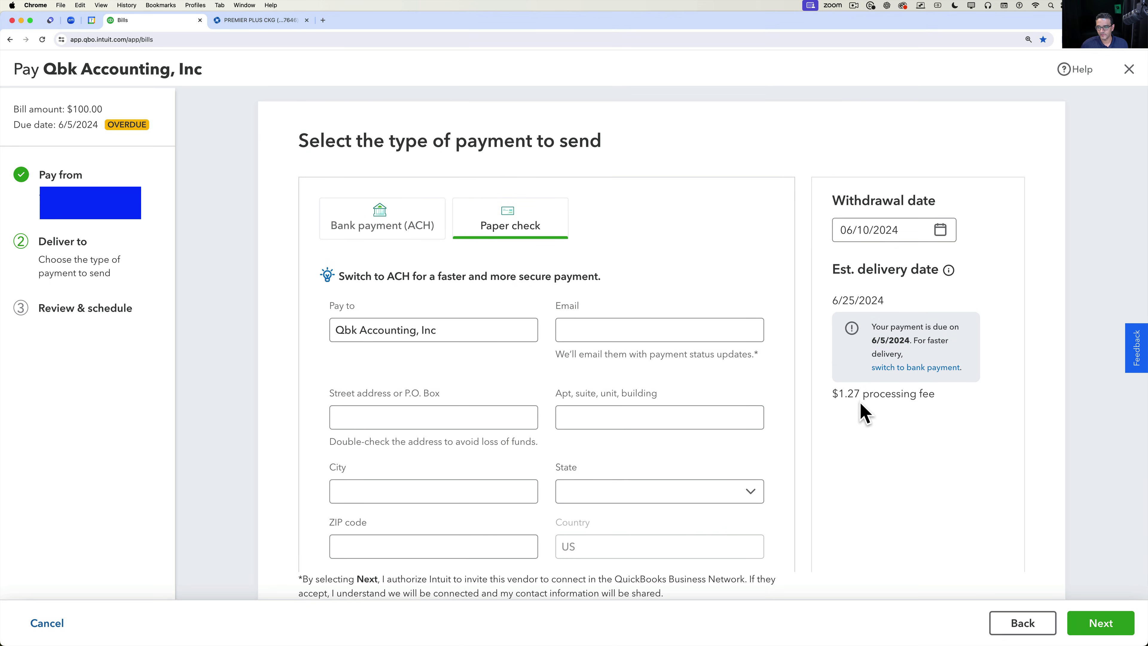
key(alt+super+8)
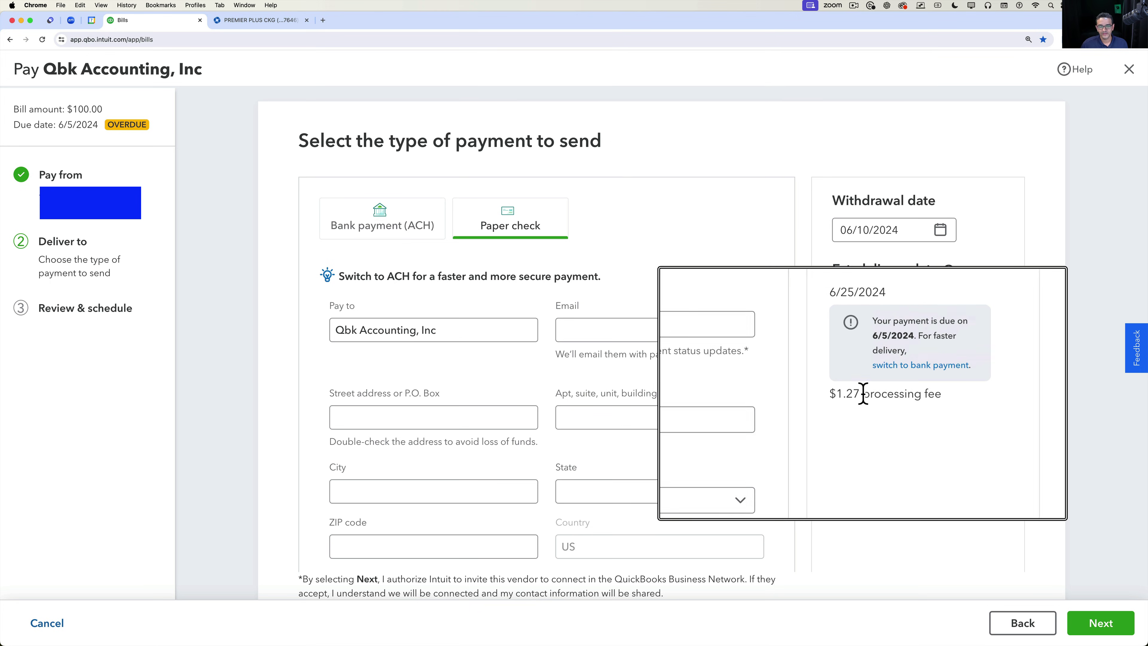
key(alt+super+8)
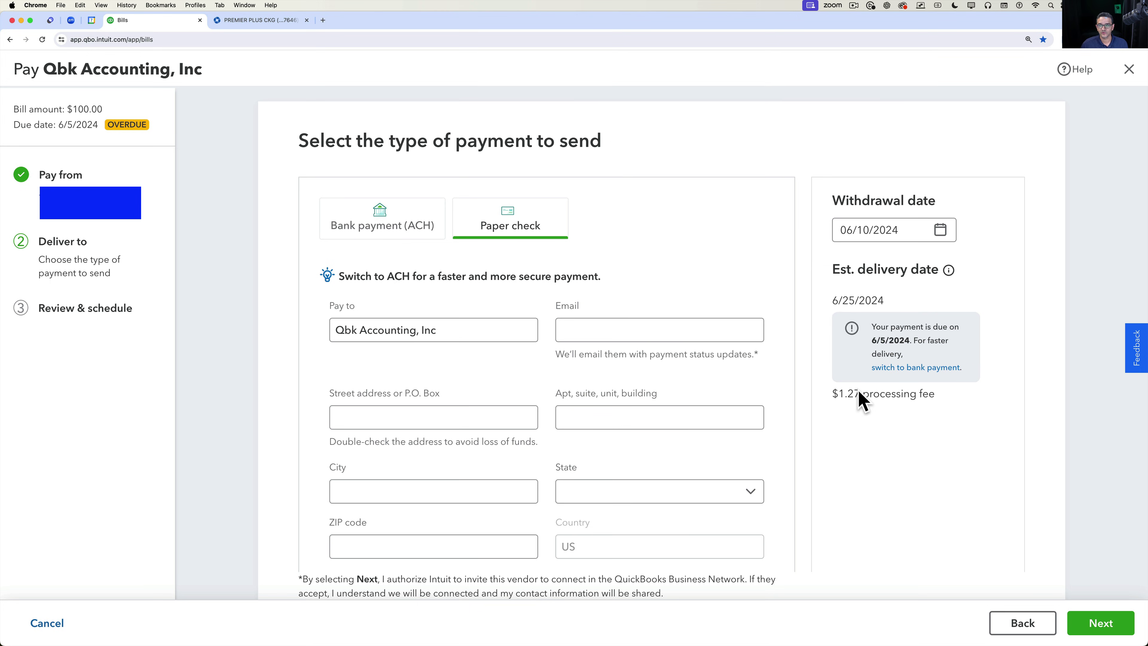
click(370, 217)
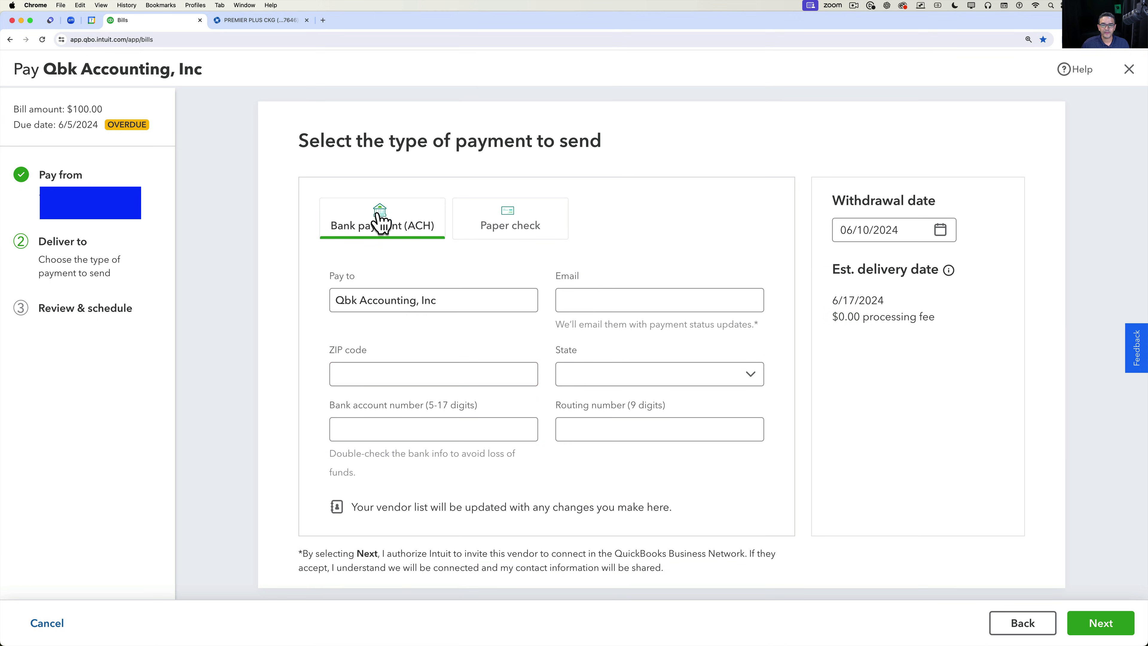
click(615, 309)
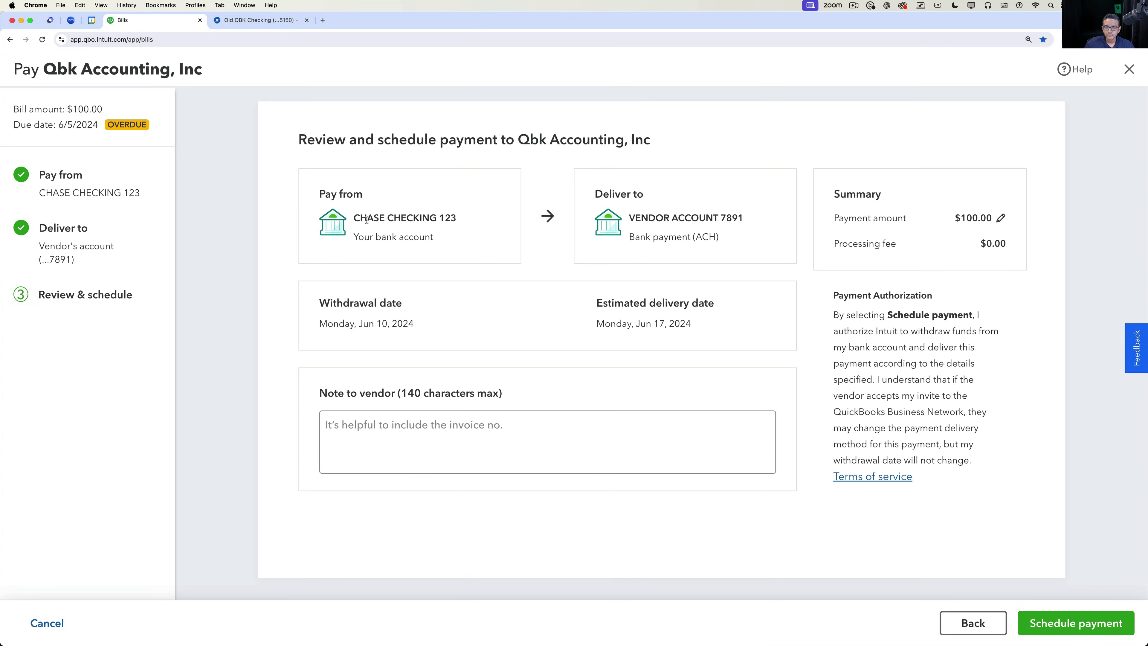
Review the Pay from, Deliver to and Summary cards and make the $100.00 amount editable.
key(alt+super+8)
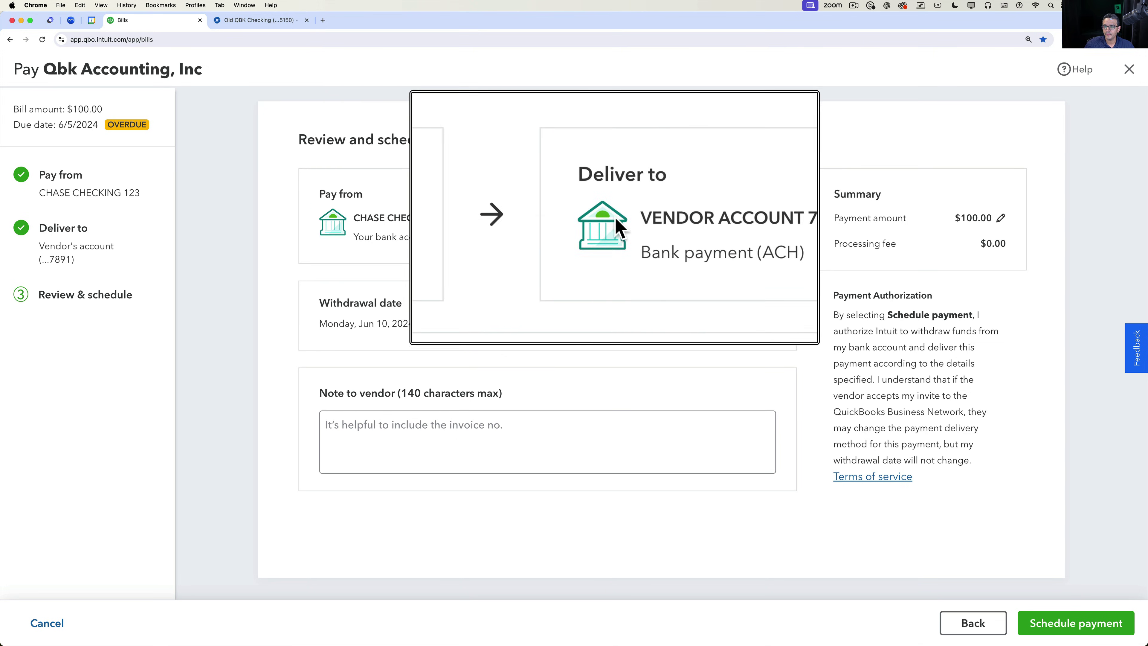
key(alt+super+8)
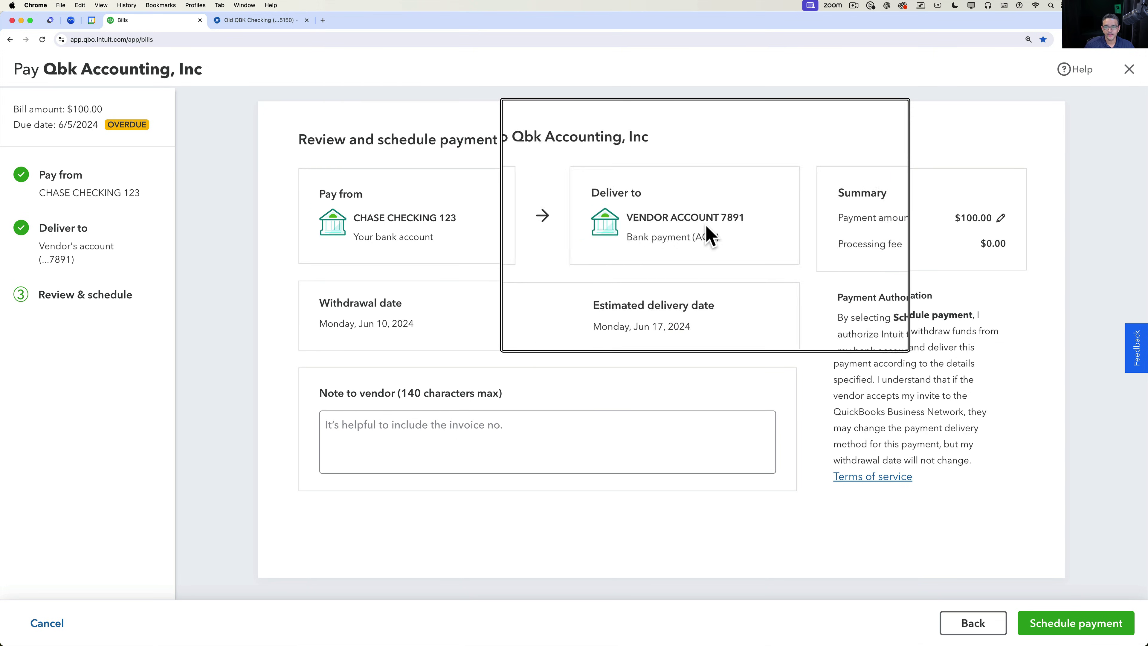
key(alt+super+8)
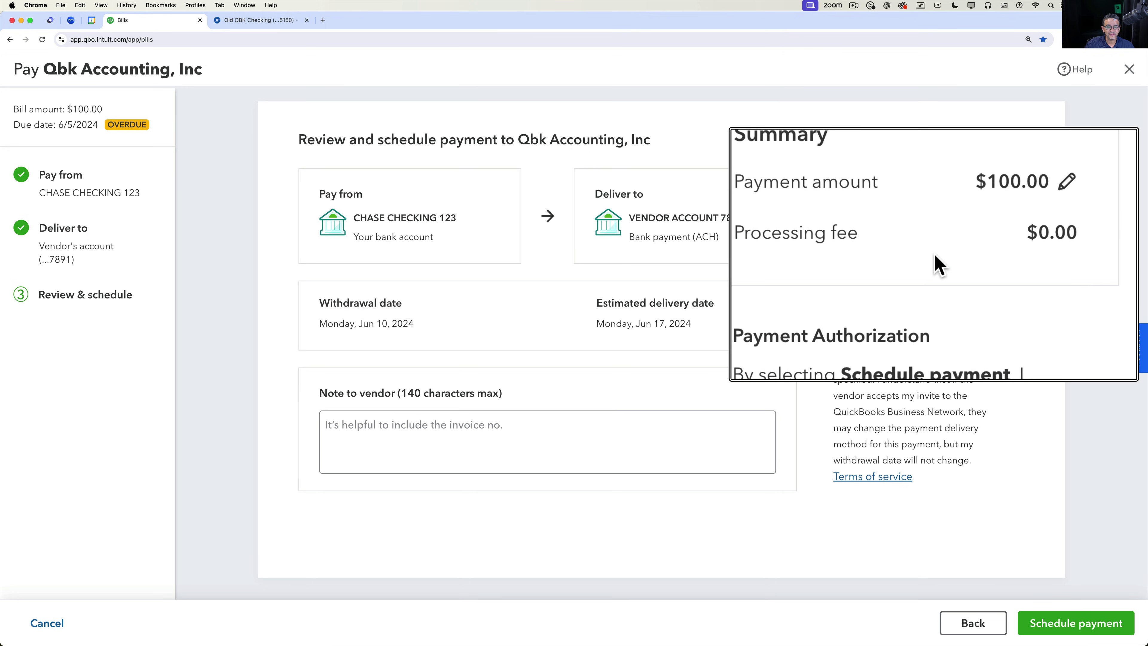
key(alt+super+8)
key(alt+super+8)
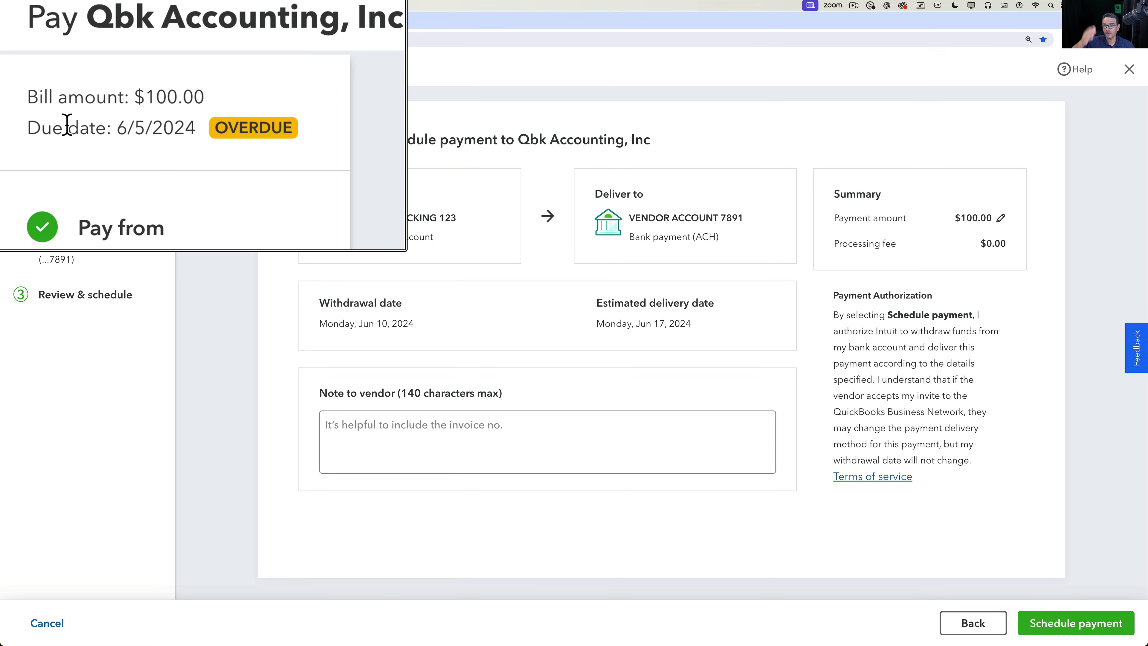
key(alt+super+8)
key(alt+super+8)
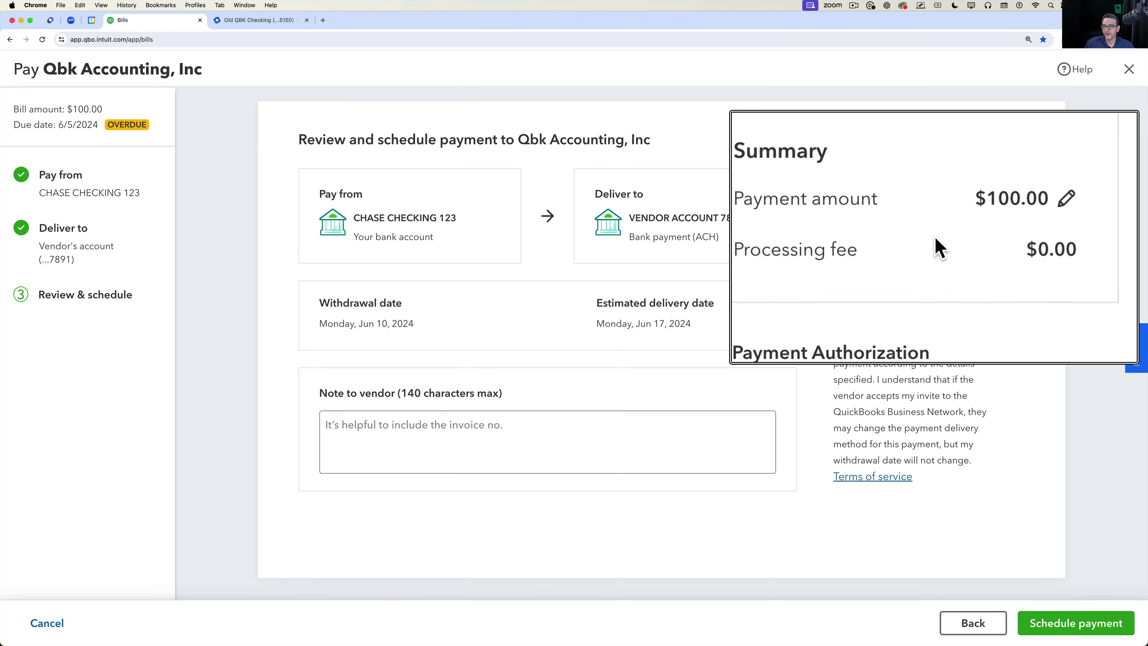
key(alt+super+8)
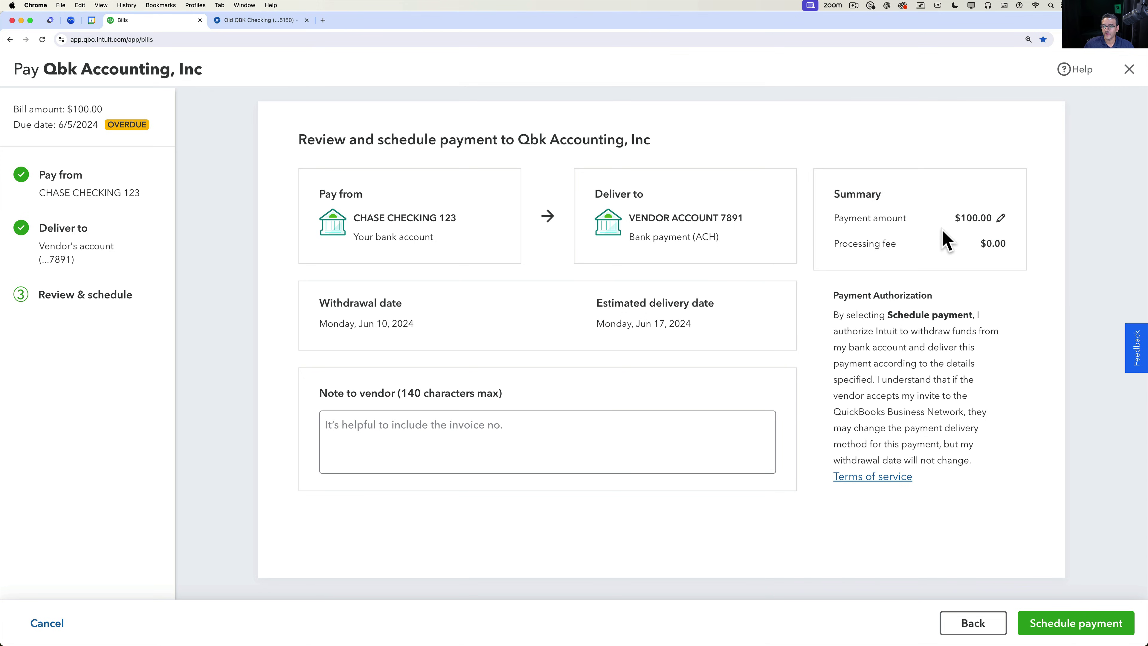
key(alt+super+8)
key(alt+super+8)
Change the payment amount from 100.00 to 50 for a partial payment.
click(1002, 221)
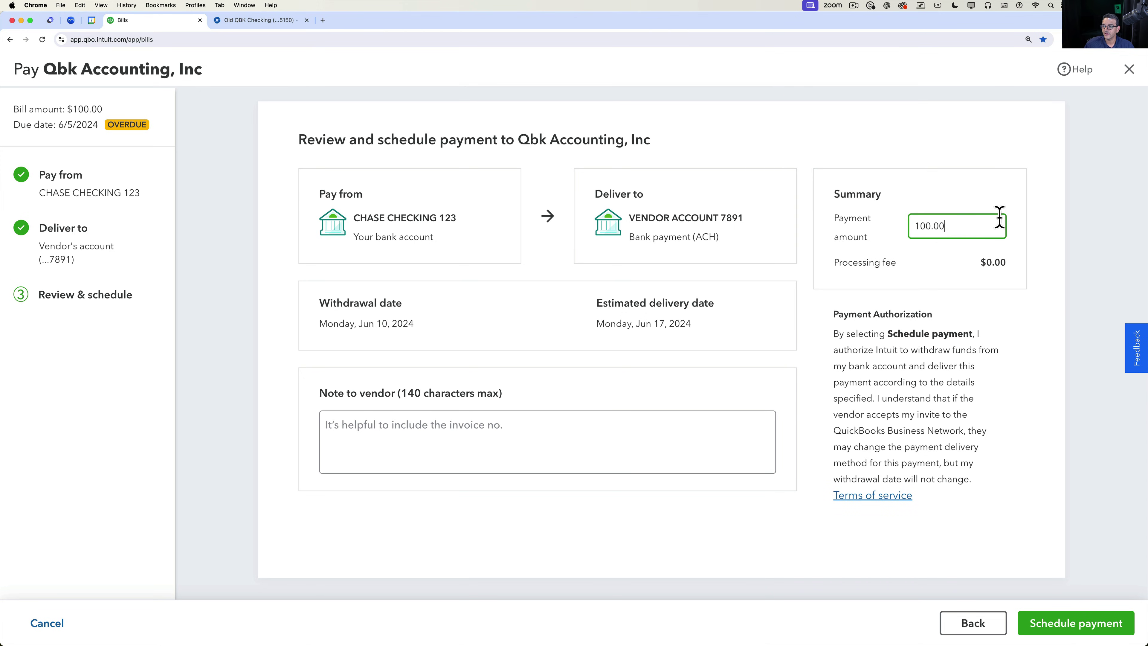
key(super+a)
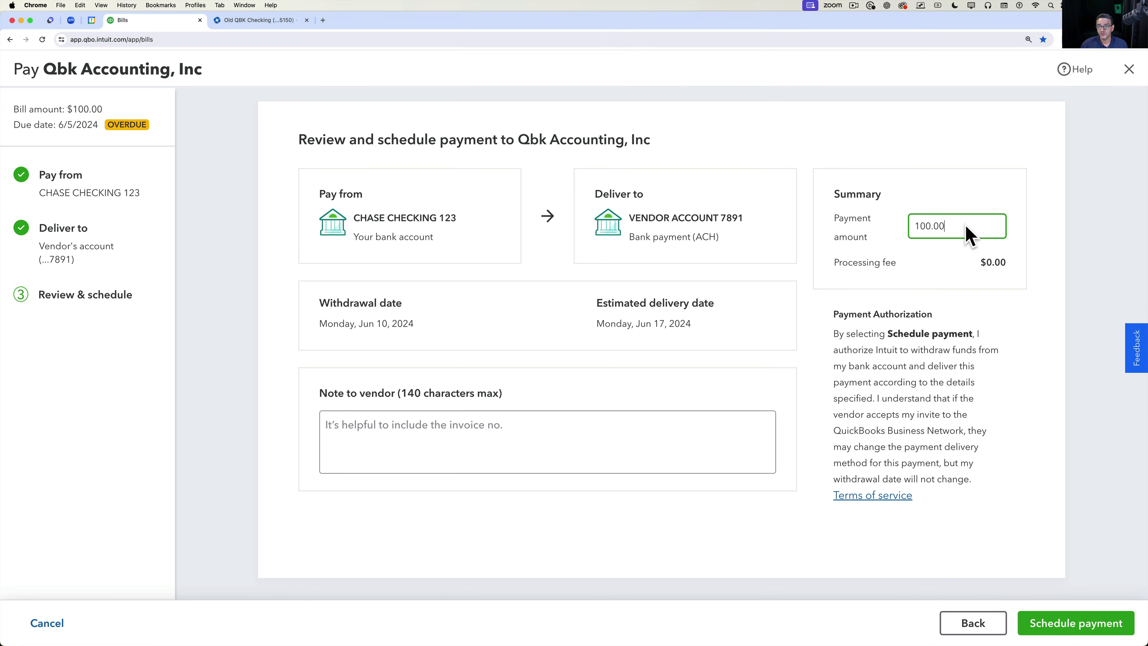
text(50)
key(Tab)
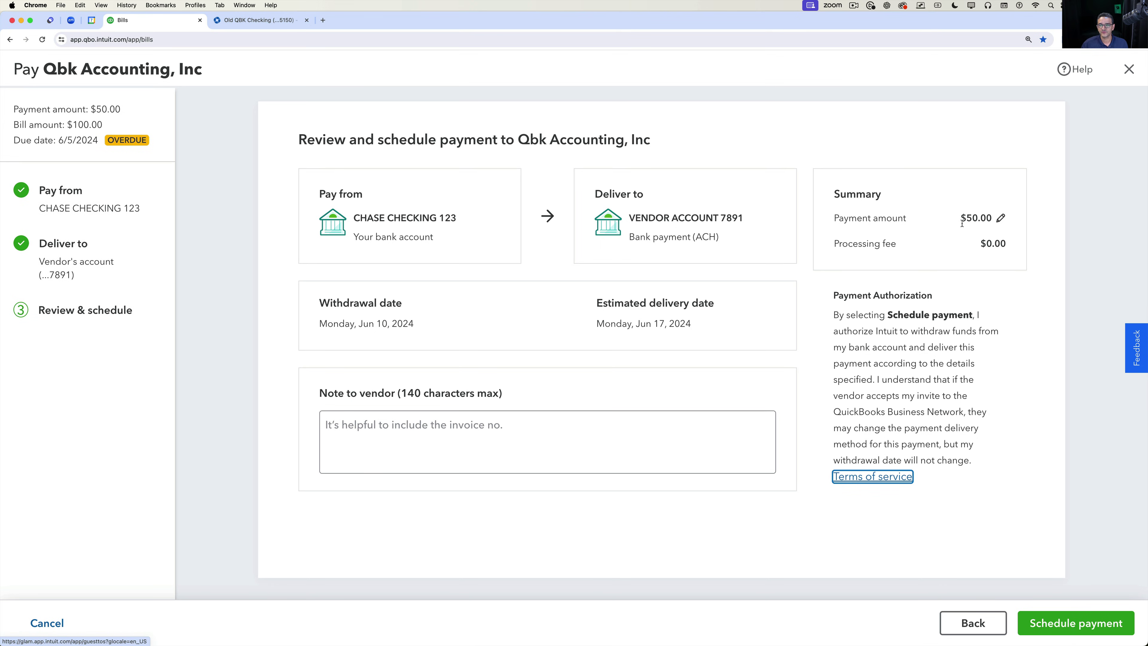
Add the note 'PREPAYMENT FOR YOUR BILL 1234556' and schedule the $50 ACH payment for 06/10/2024.
click(336, 443)
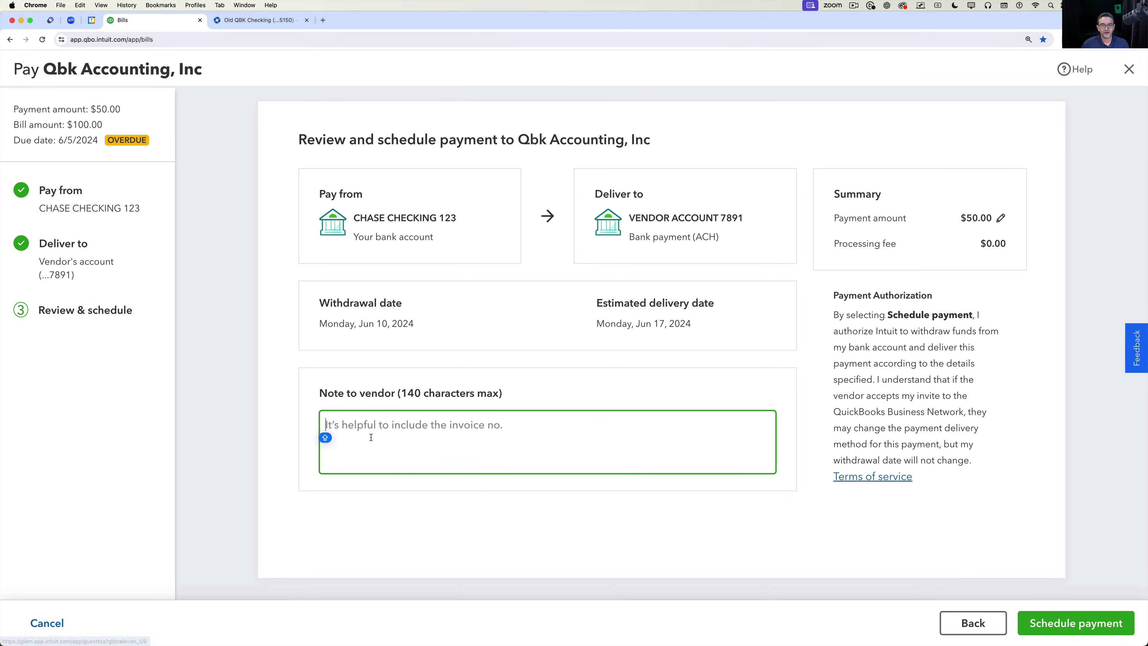
text(P)
key(BackSpace)
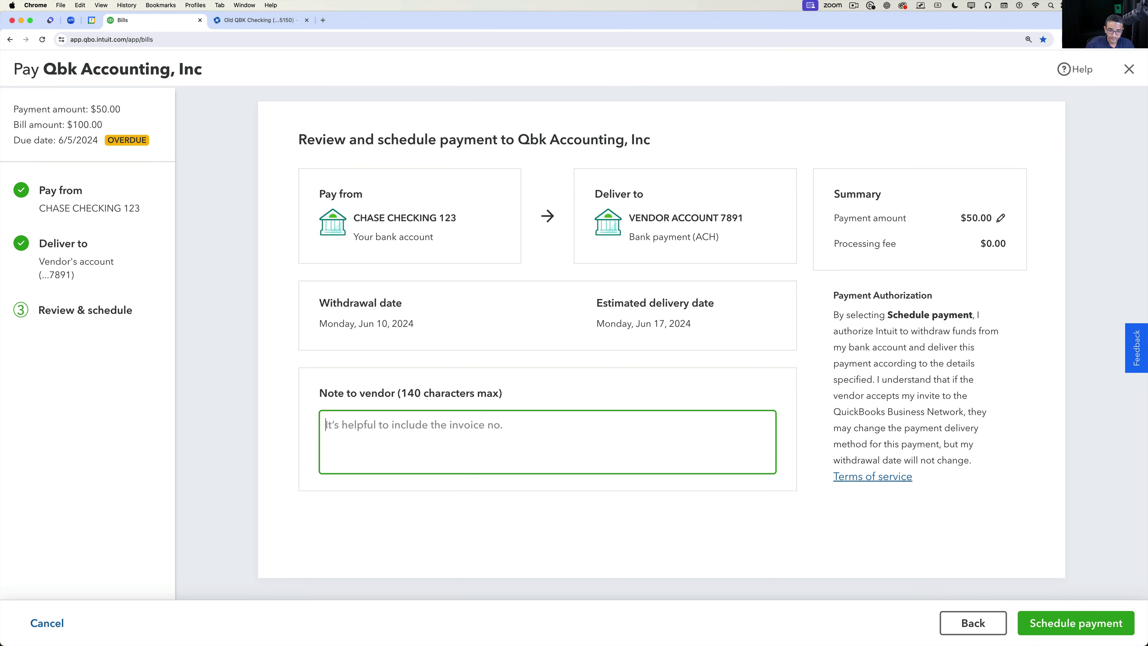
text(PREPAYMENT FOR YOUR BILL 1234556)
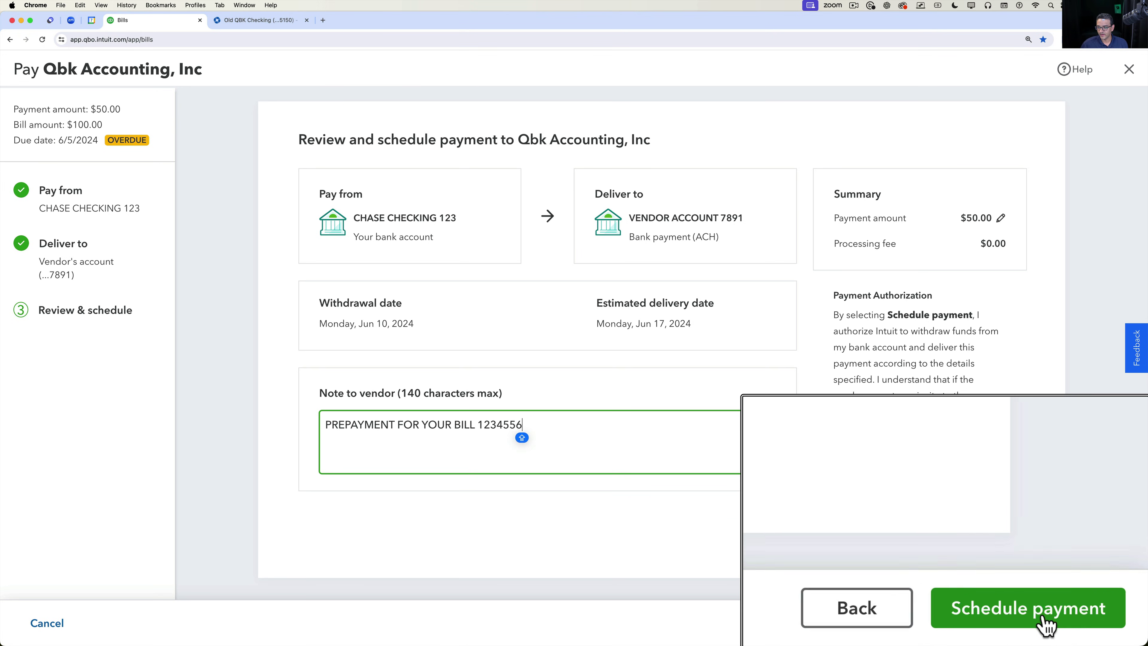
click(1104, 627)
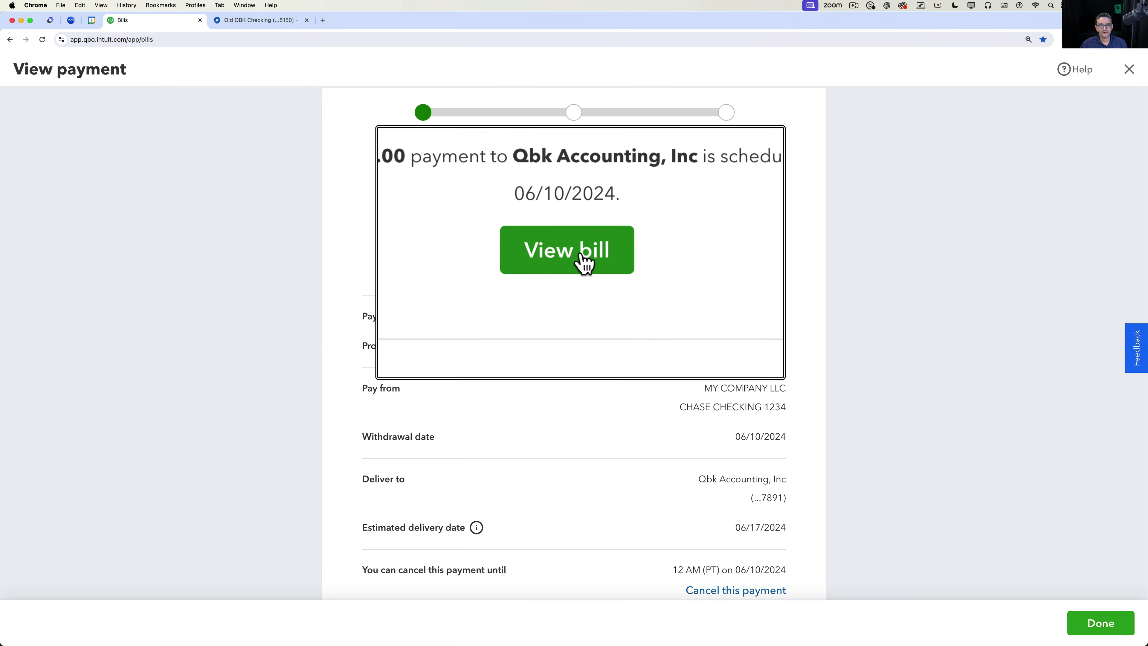
Verify the payment carries the PREPAYMENT FOR YOUR BILL 1234556 note, then return to unpaid Bills.
scroll(582, 283, down, 4)
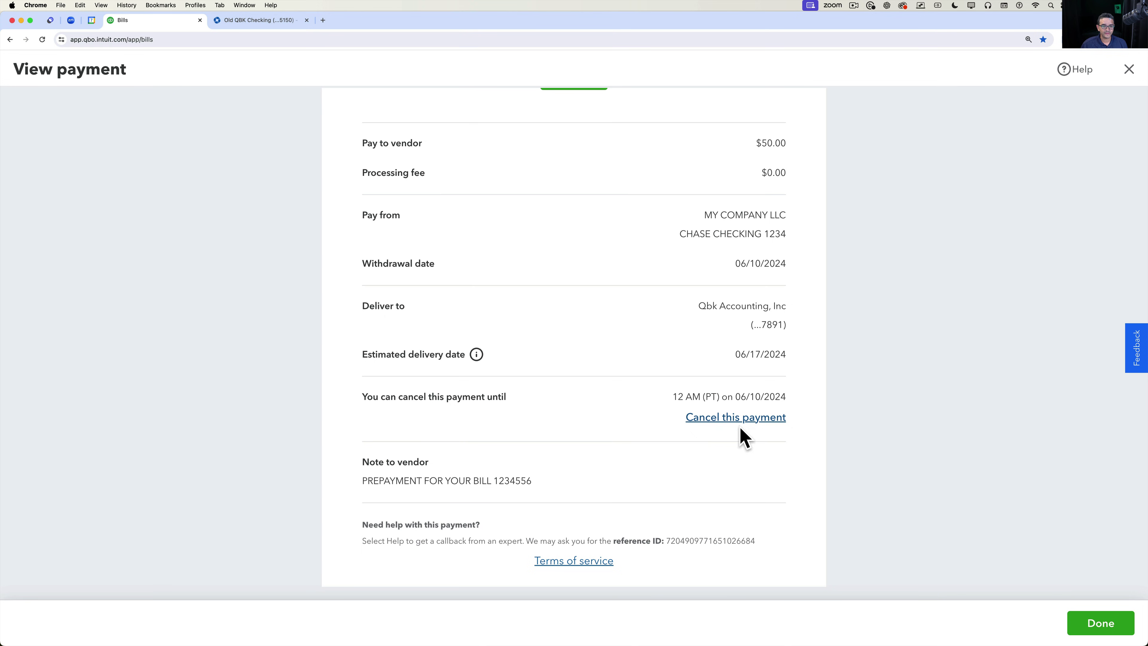
drag(371, 481, 561, 495)
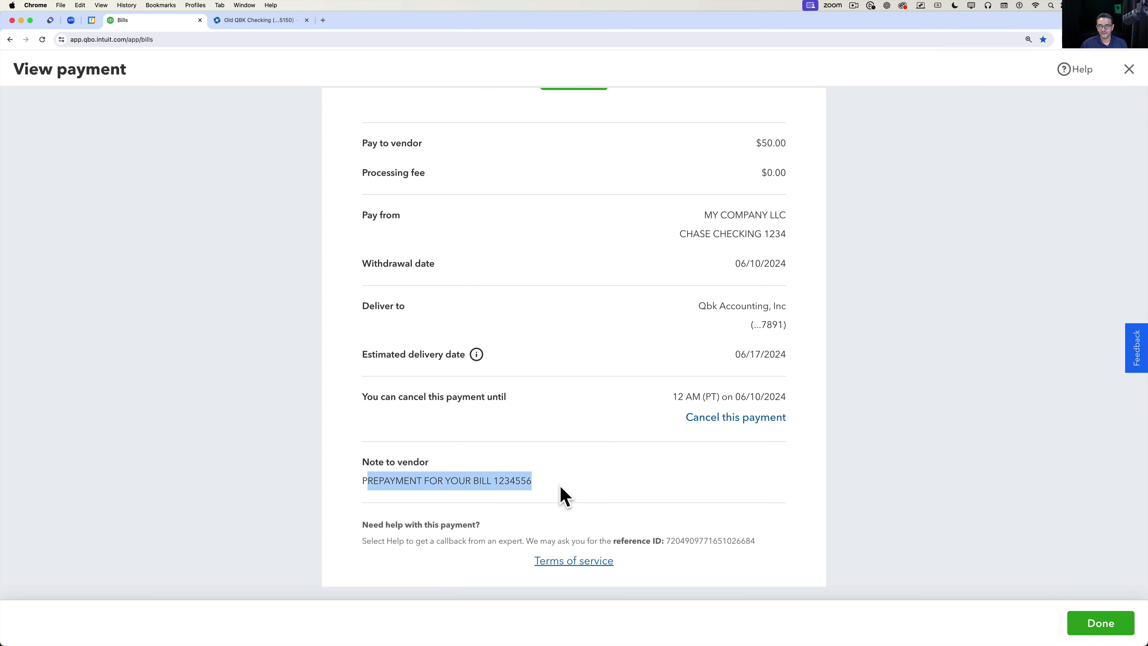
click(561, 488)
click(1099, 624)
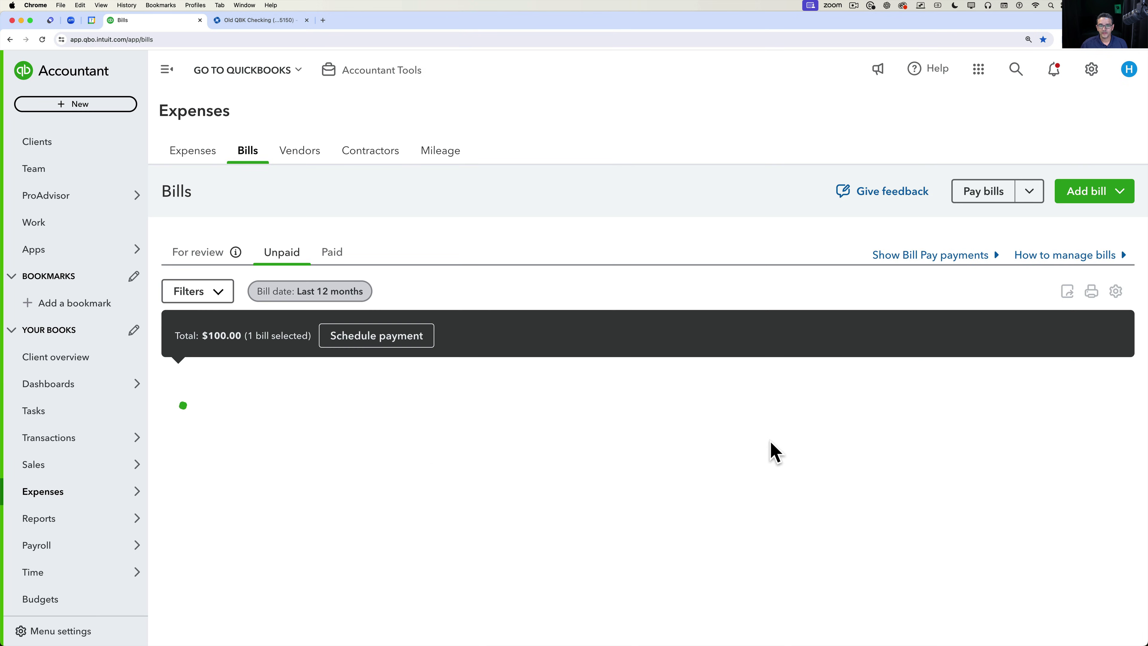
From the 06/06/2024 $100.00 bill's history, open its 06/10/2024 $50.00 Bill Payment record.
click(257, 413)
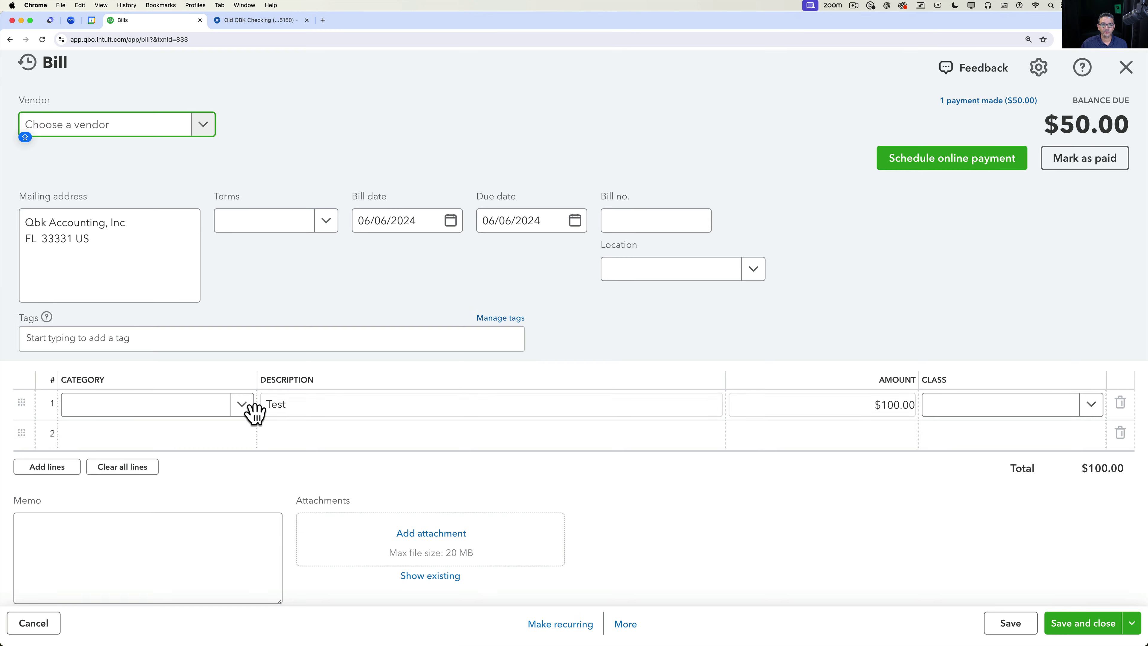
key(alt+super+8)
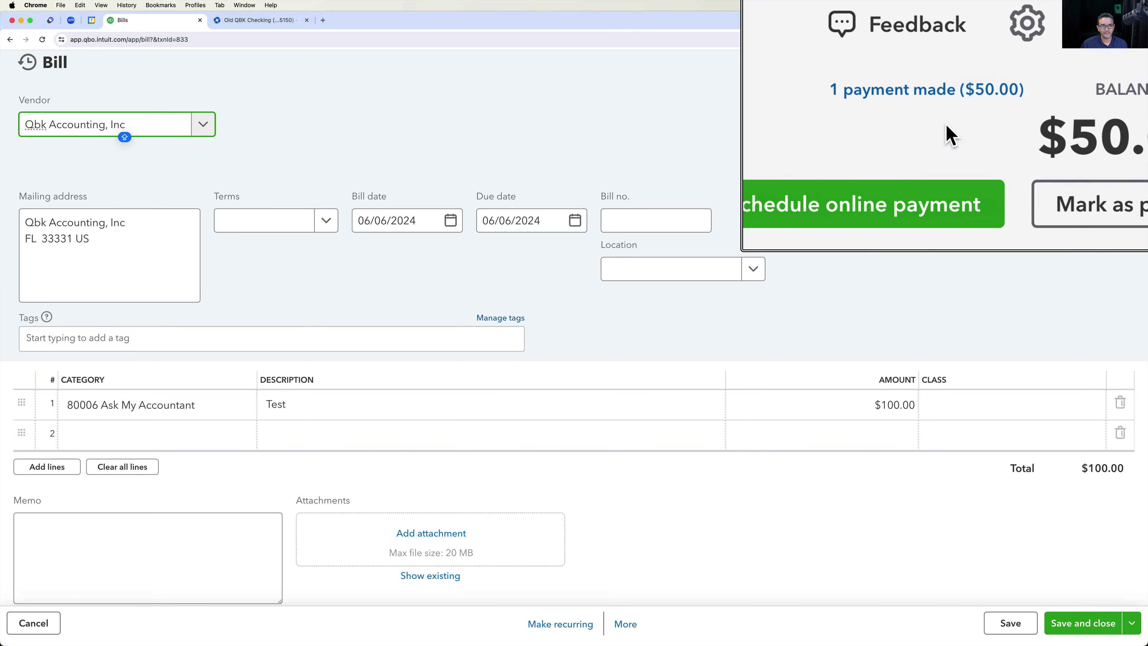
key(alt+super+8)
click(996, 102)
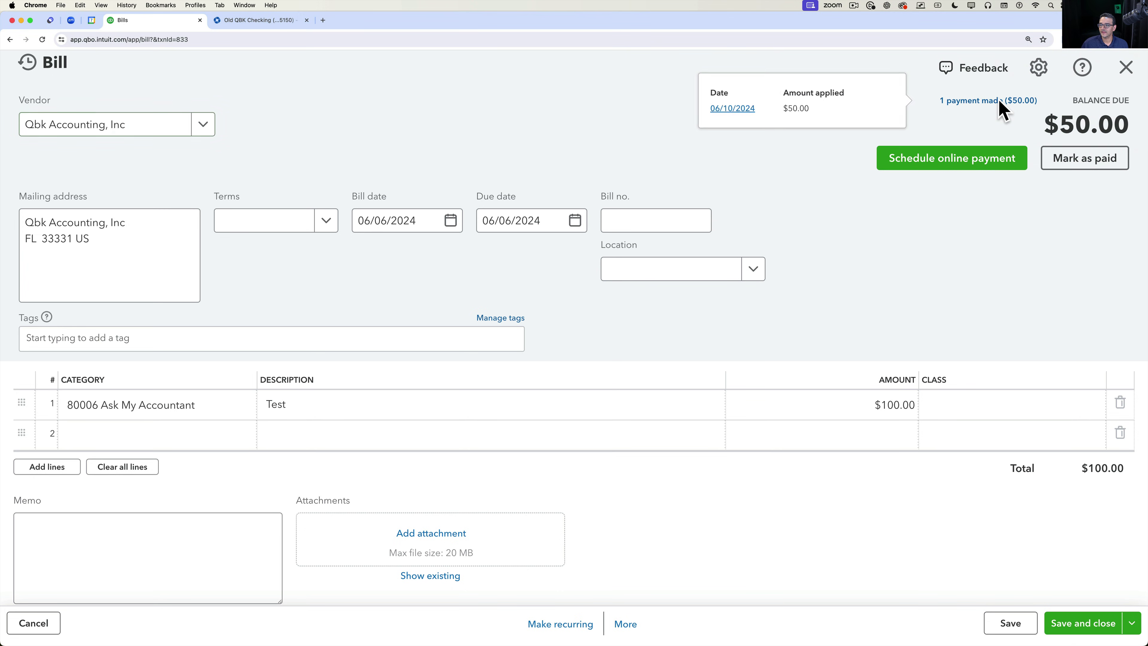
click(721, 110)
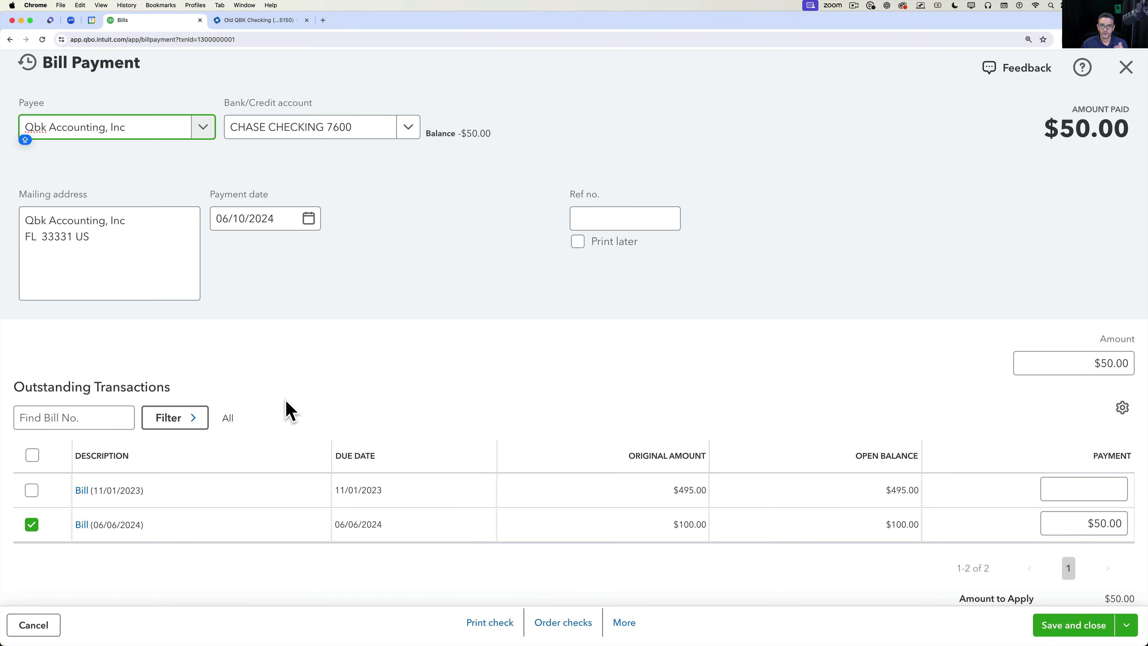
click(982, 286)
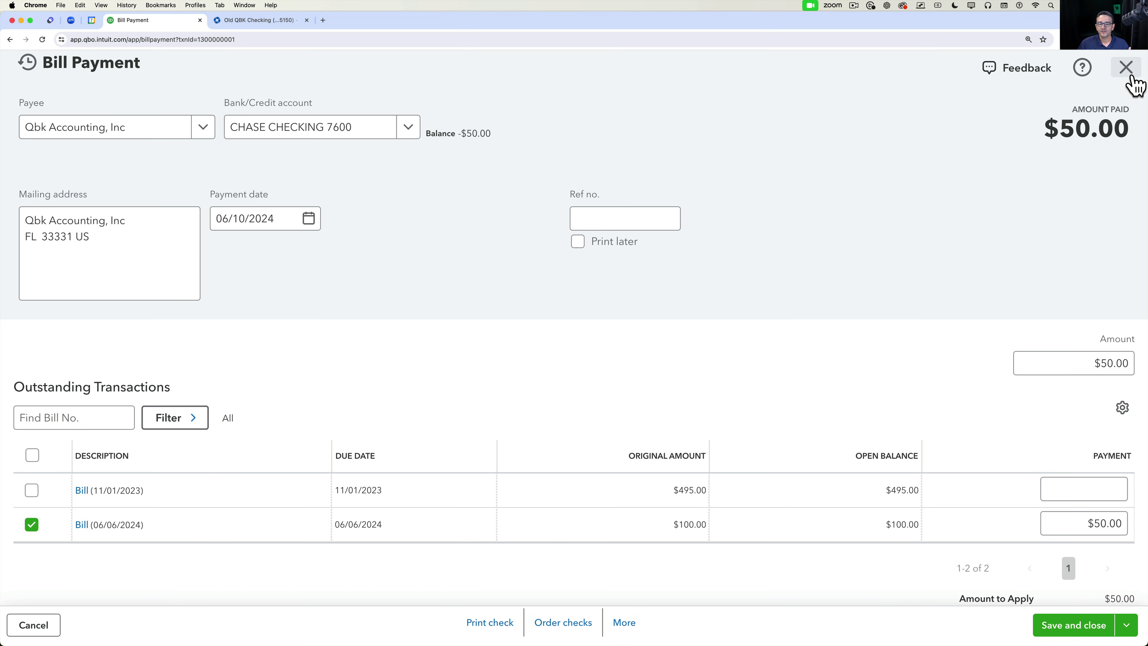
Close the Bill Payment and go to unpaid Bills, where the 06/06/2024 bill shows $50.00 open.
click(1125, 68)
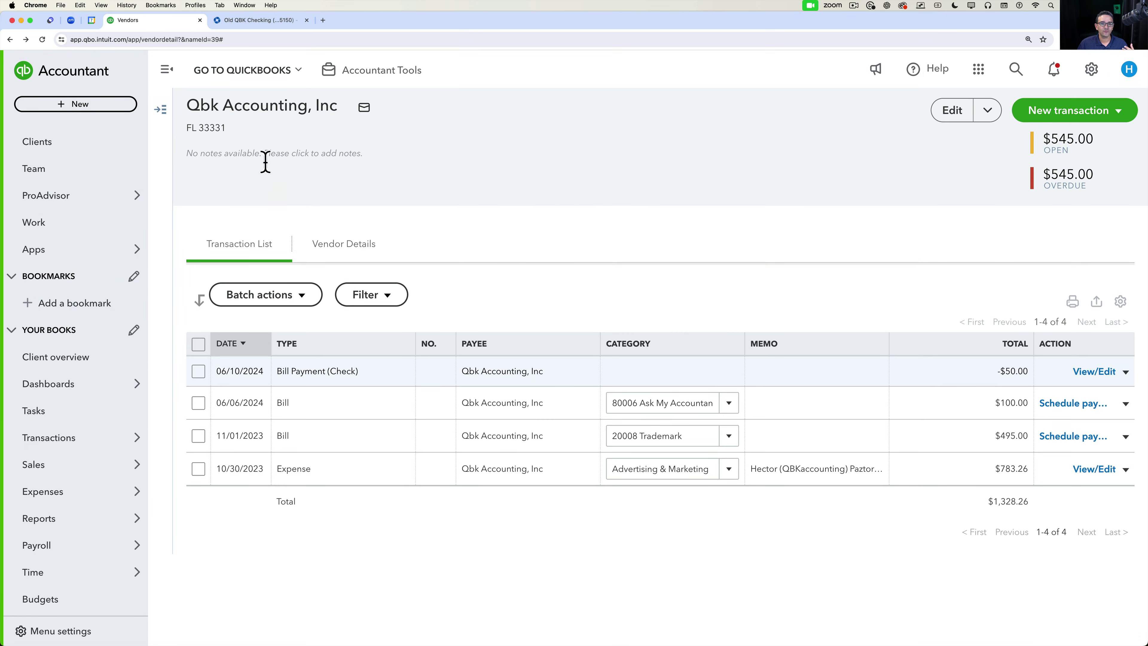
mouse_move(117, 497)
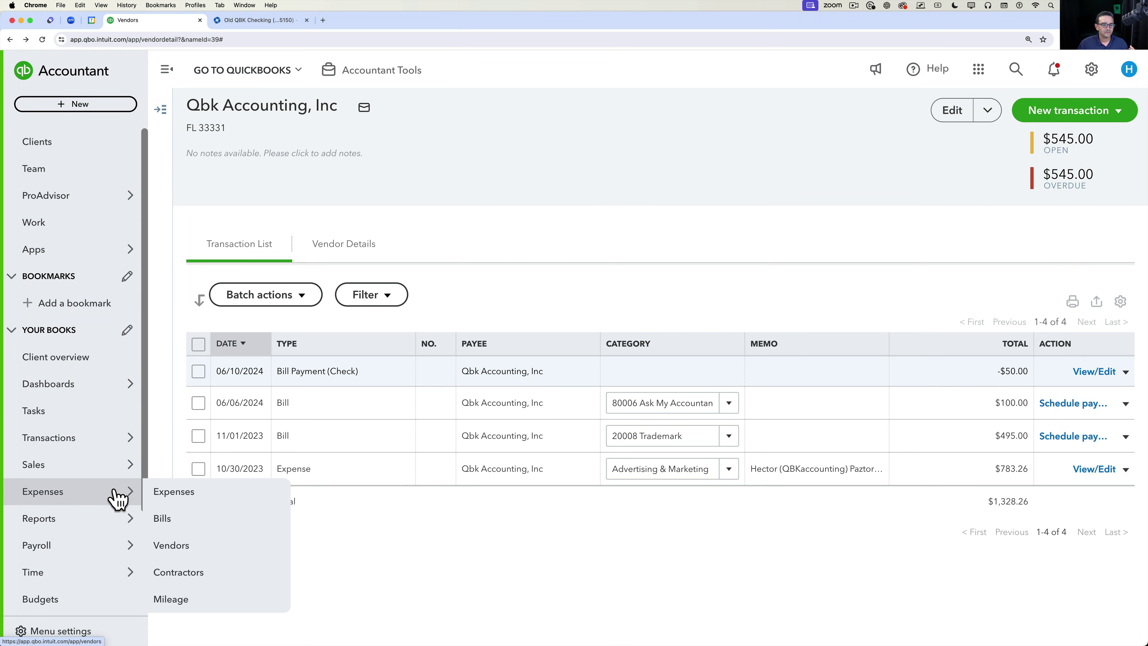
click(161, 519)
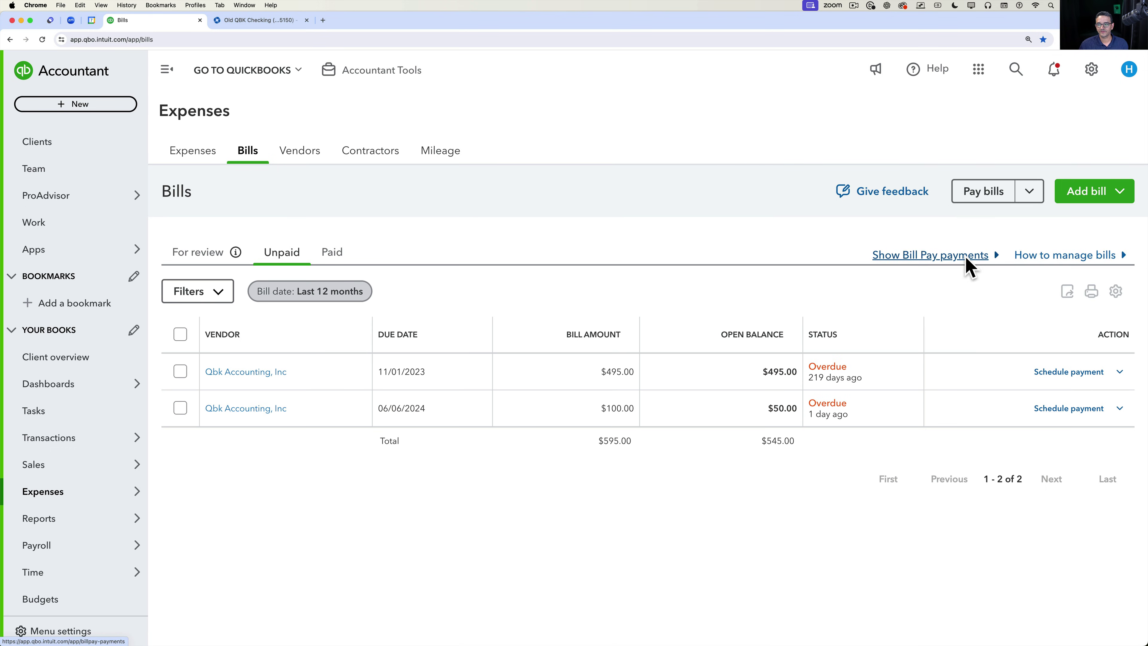
Show the Bill Pay payments list with the $50.00 Qbk Accounting, Inc payment marked Scheduled.
click(936, 256)
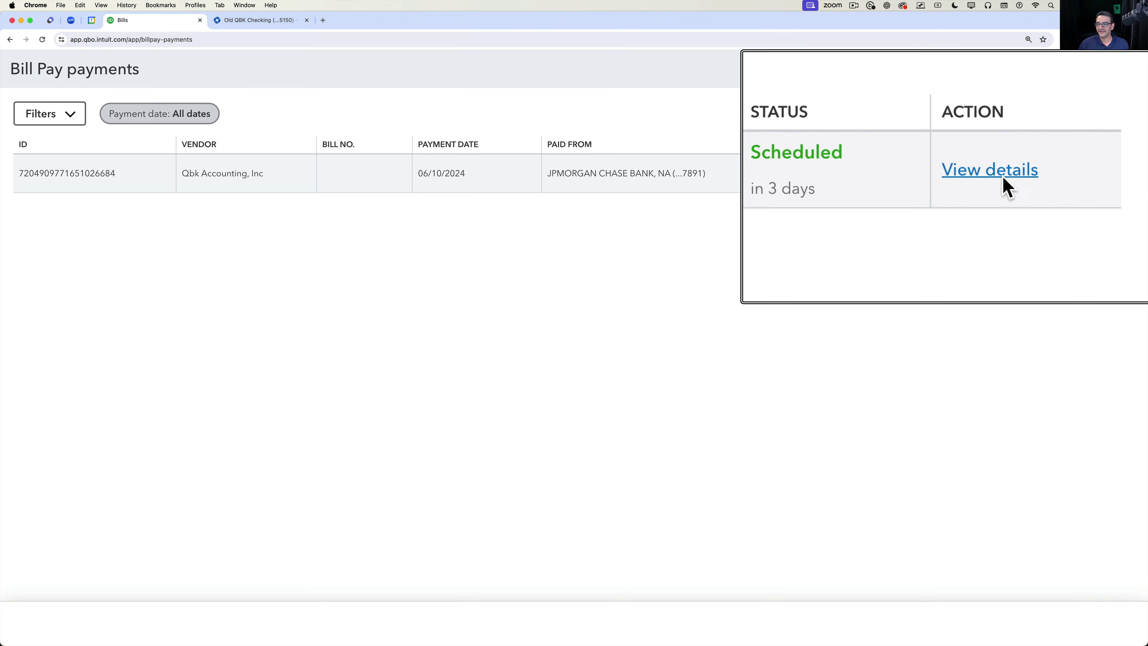
Review the scheduled $50.00 payment's details, withdrawal date 06/10/2024, then open the bill it pays.
click(995, 177)
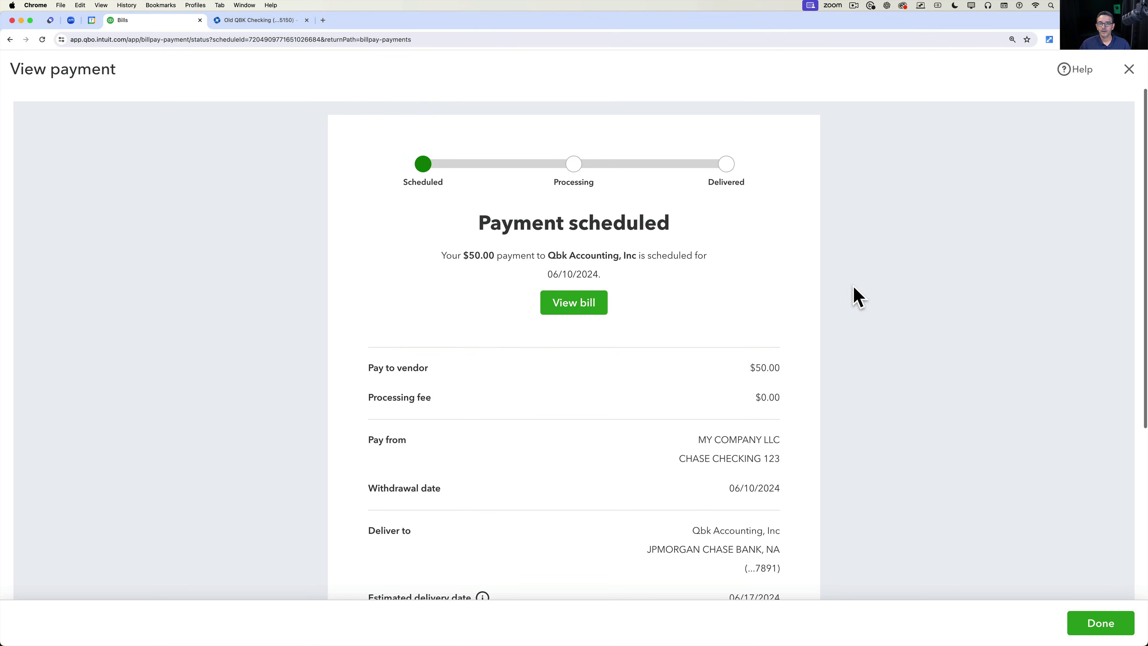
scroll(814, 307, down, 2)
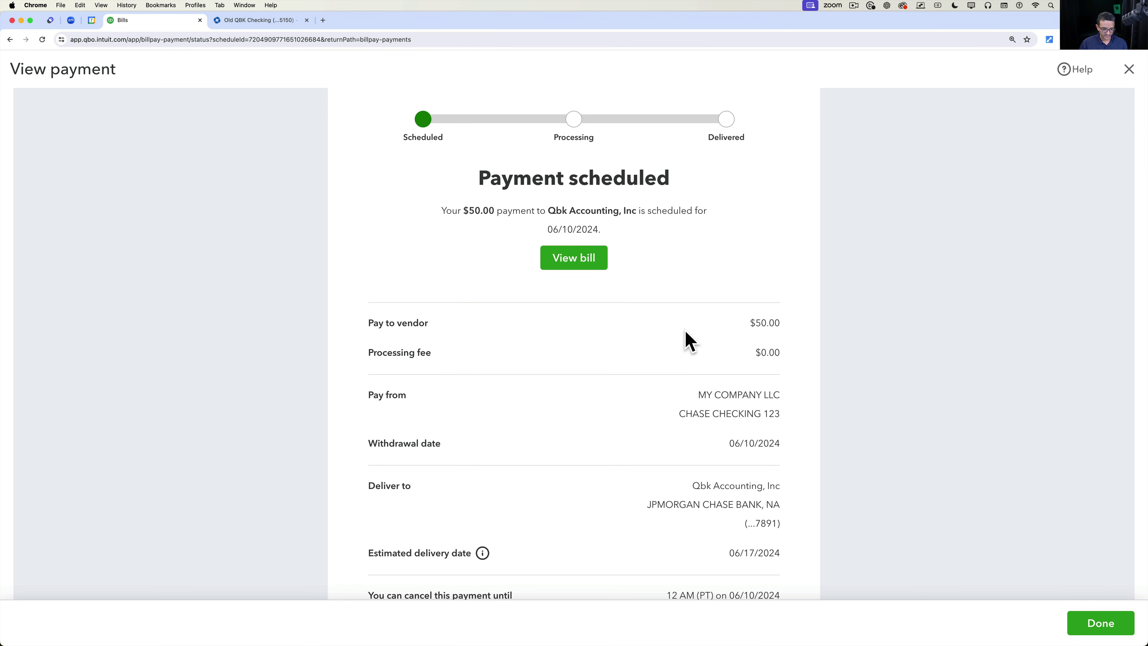
key(super+equal)
scroll(659, 335, down, 2)
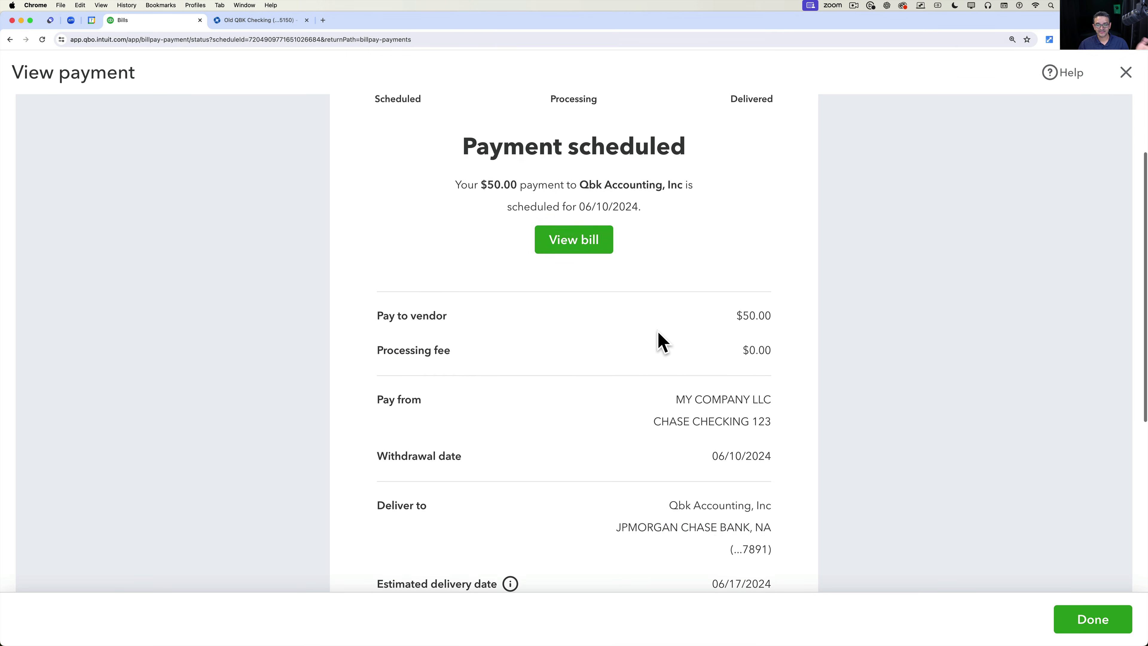
scroll(660, 344, down, 3)
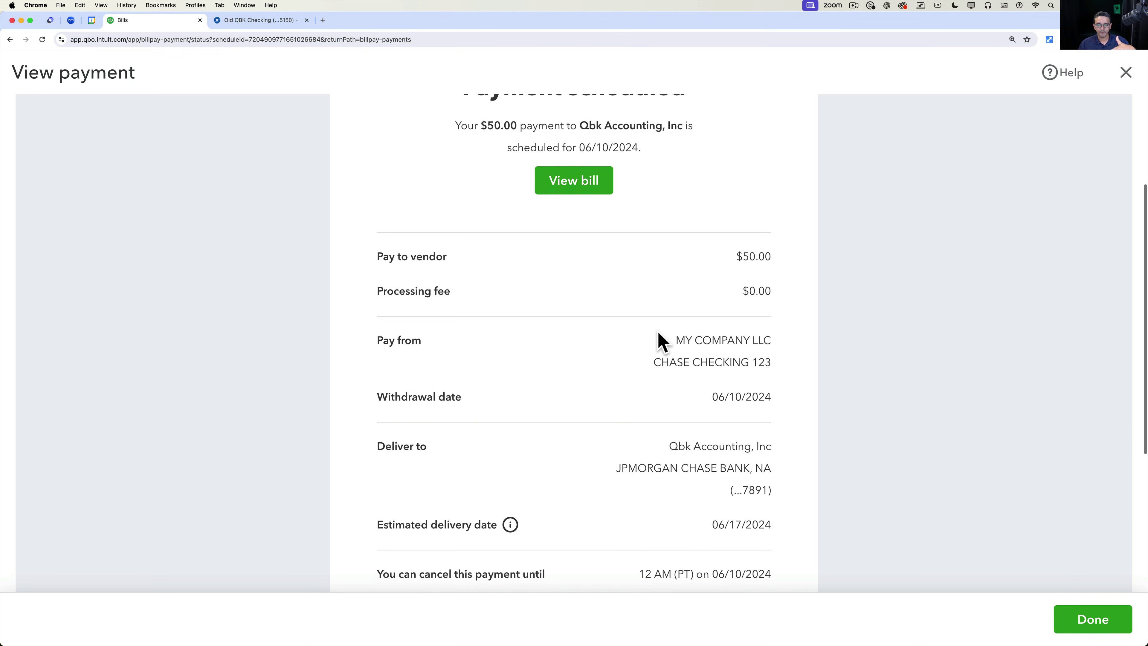
scroll(659, 341, down, 4)
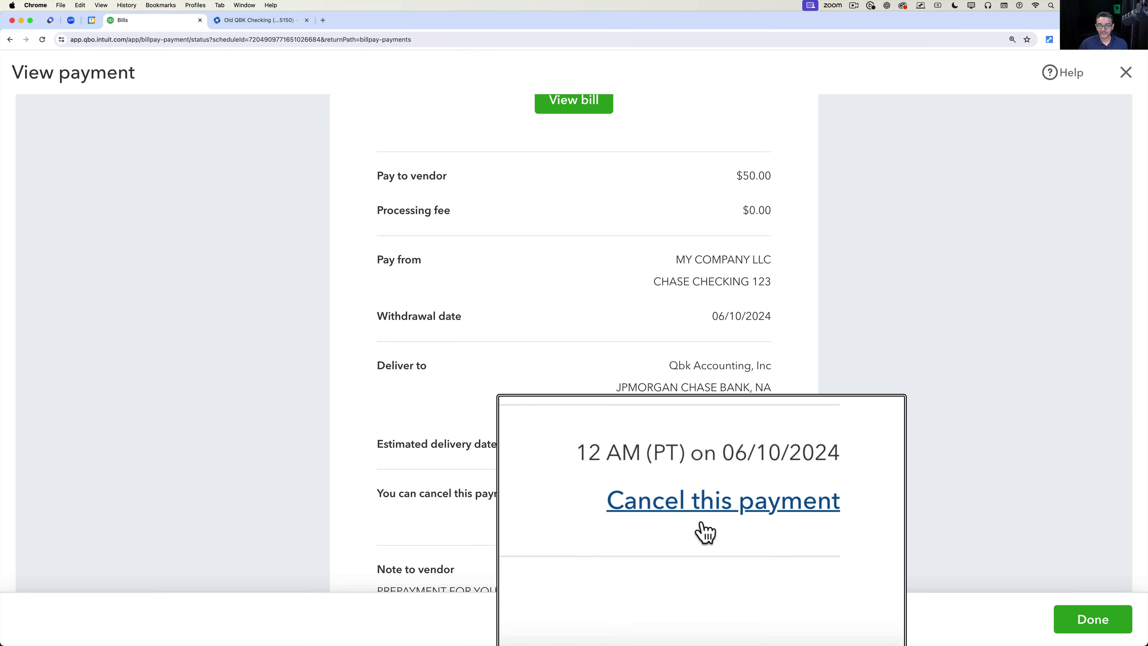
scroll(631, 392, up, 10)
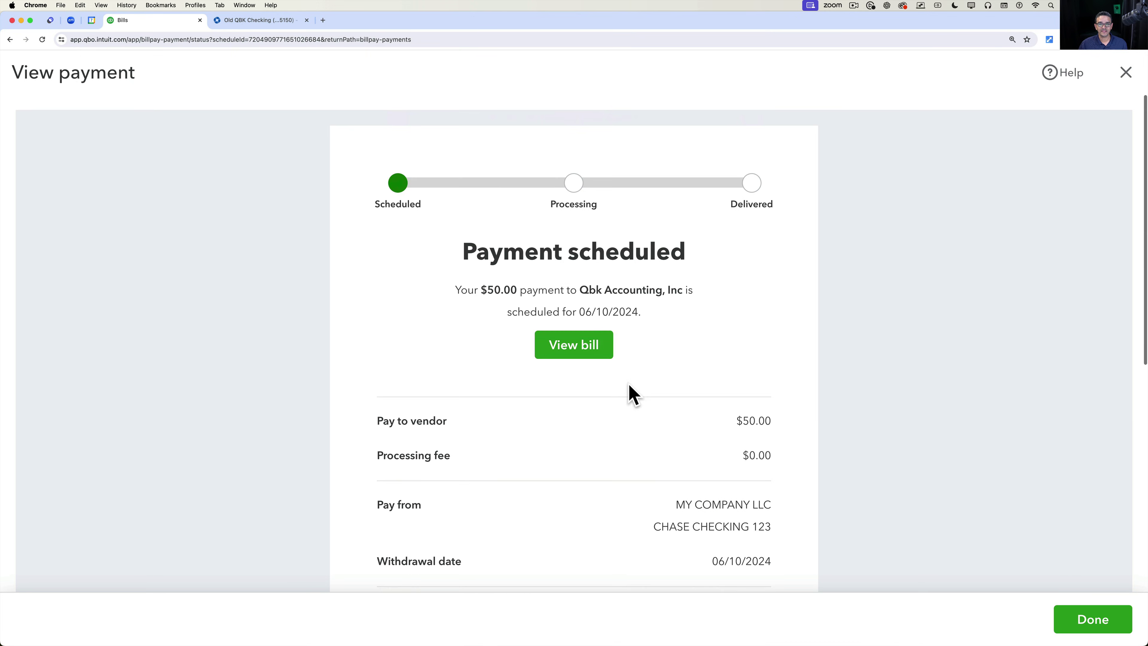
click(578, 344)
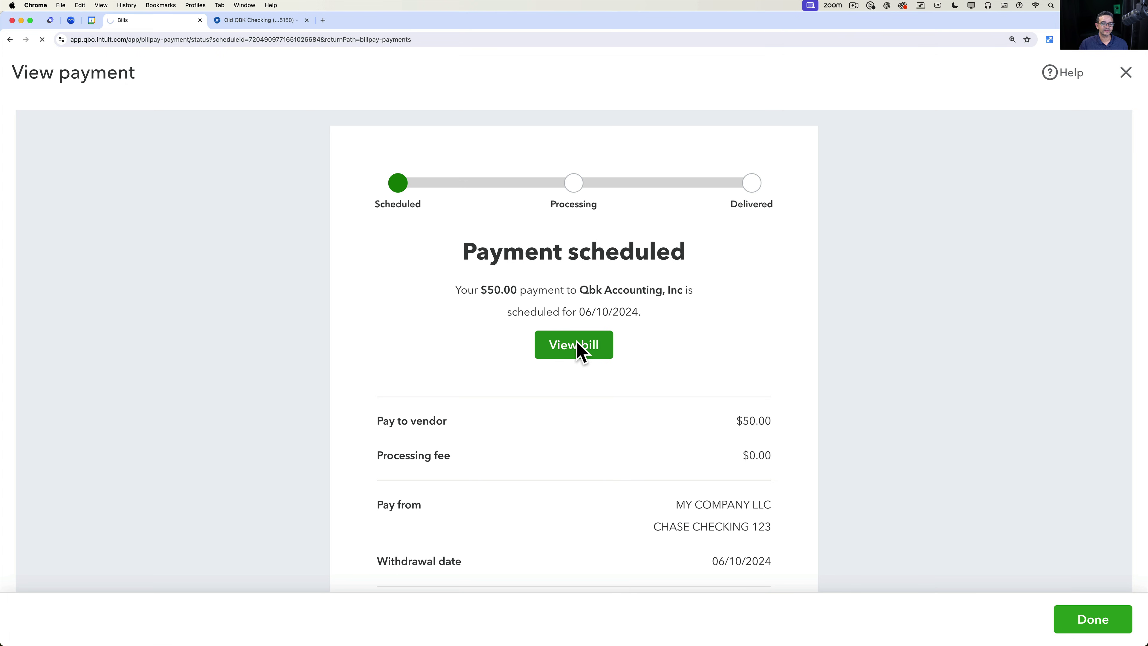